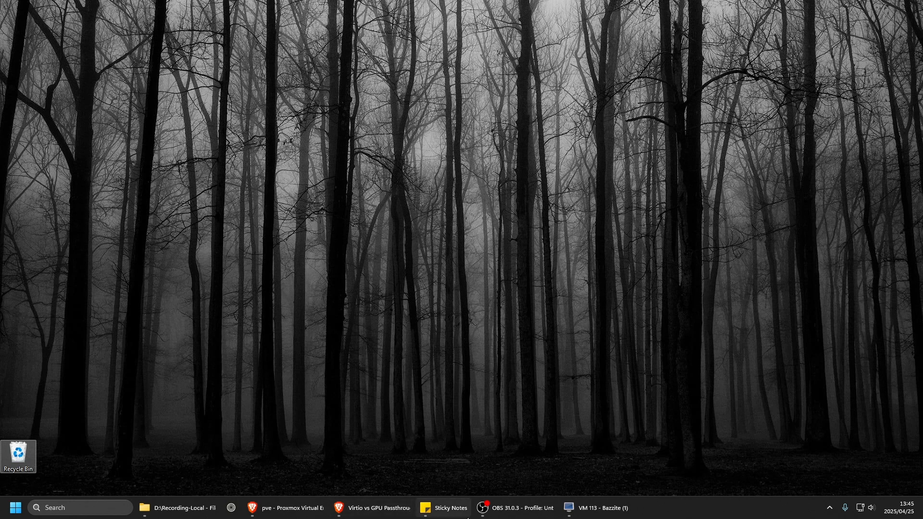
Switch to the Proxmox web interface in Brave and bring up the Zorin sticky note for reading.
mouse_move(465, 518)
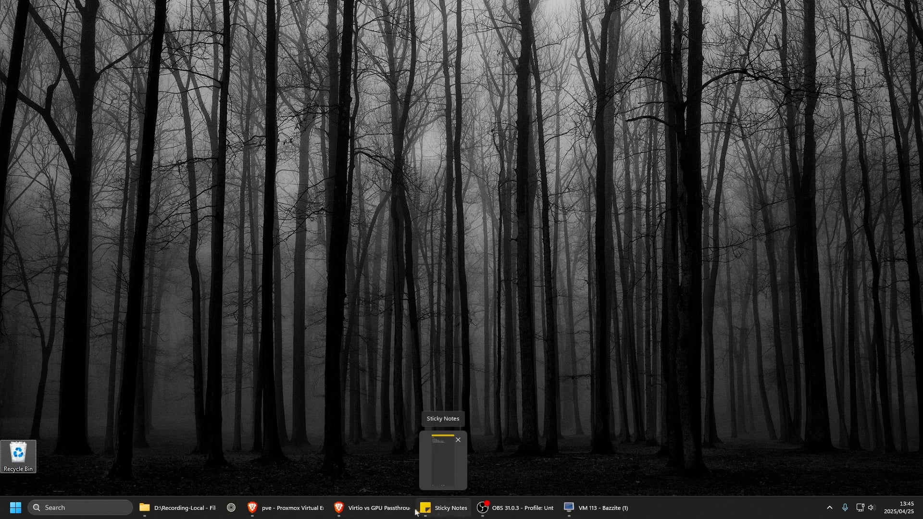
mouse_move(391, 515)
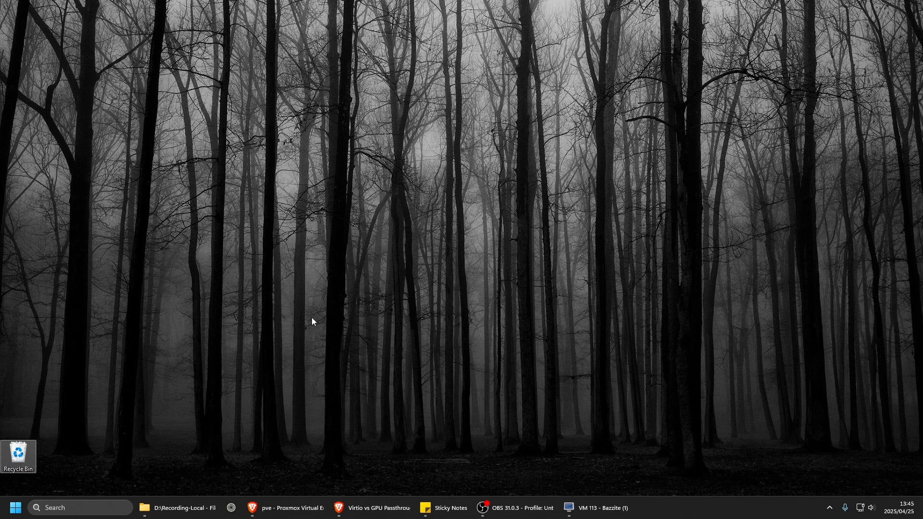
click(286, 508)
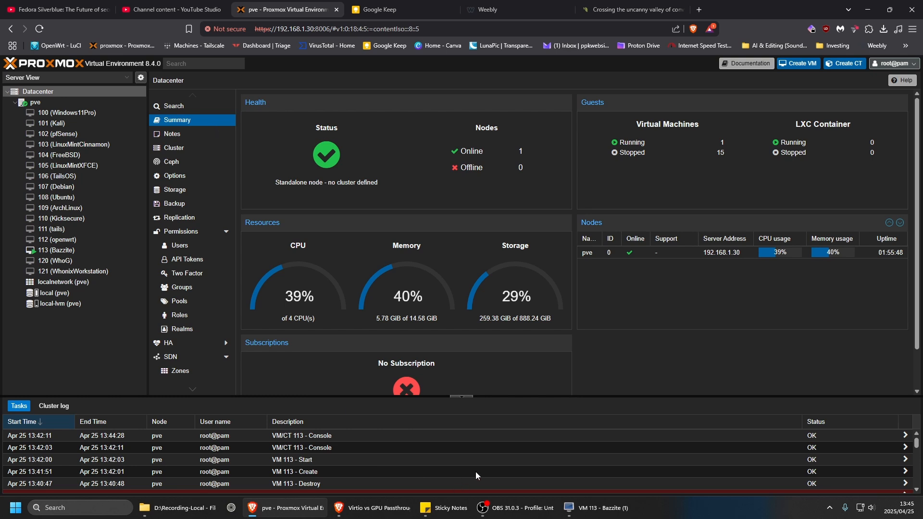
click(443, 507)
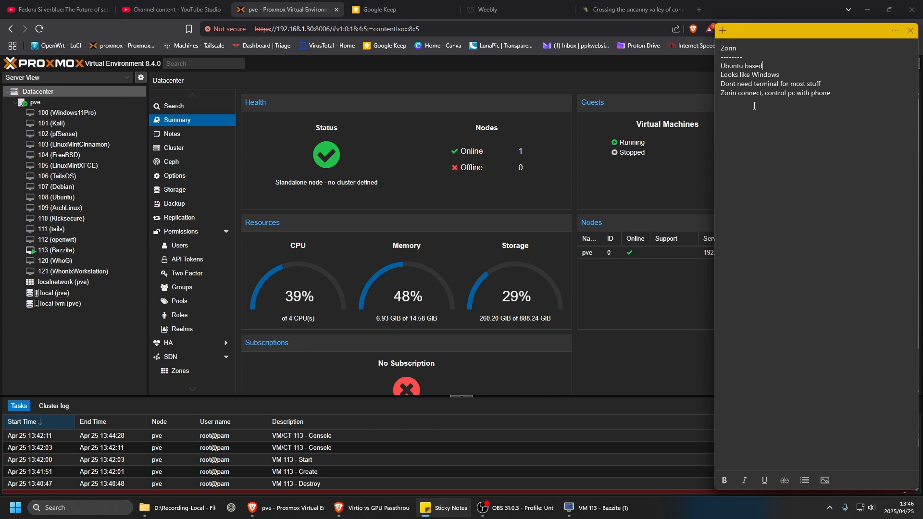
Return to Proxmox and begin creating a virtual machine with ID 114 named Zorin.
click(408, 105)
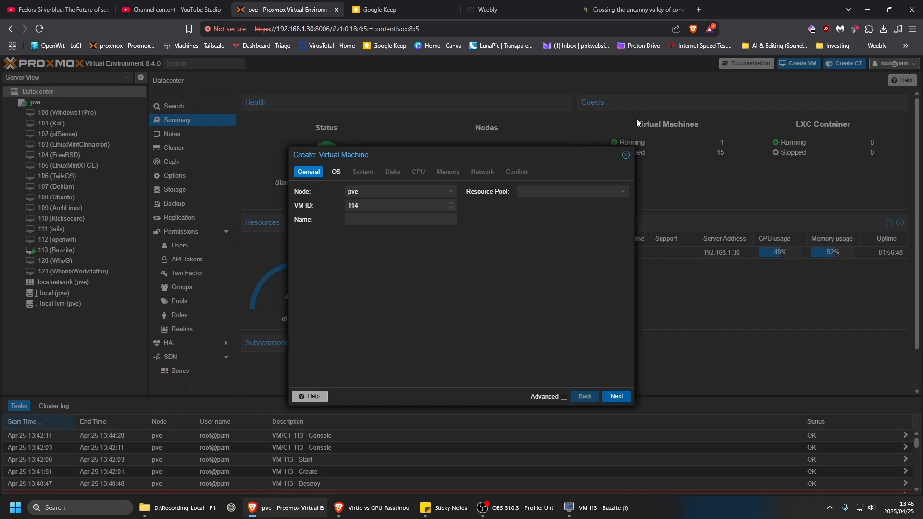
click(403, 220)
text(Zo)
key(BackSpace)
text(orin)
click(614, 397)
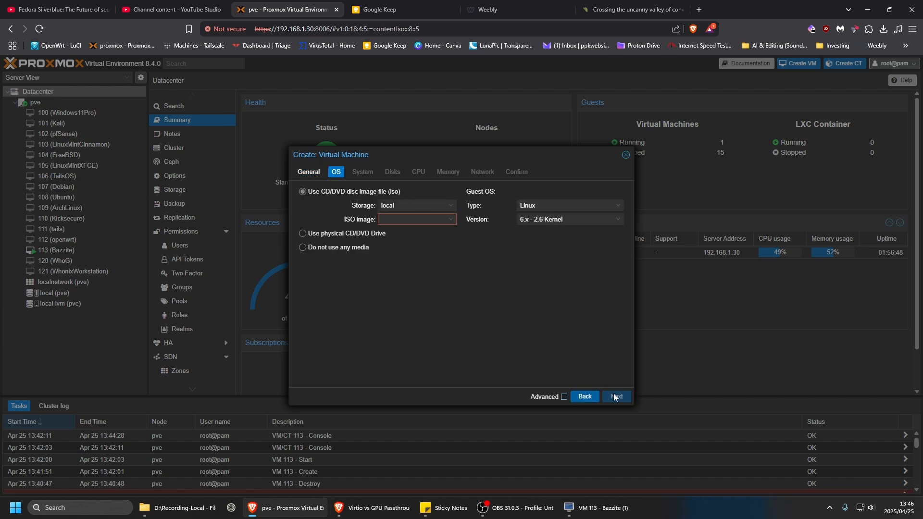
Select Zorin-OS-17.3-Core-64-bit.iso from local storage as the virtual machine's installation image.
click(446, 224)
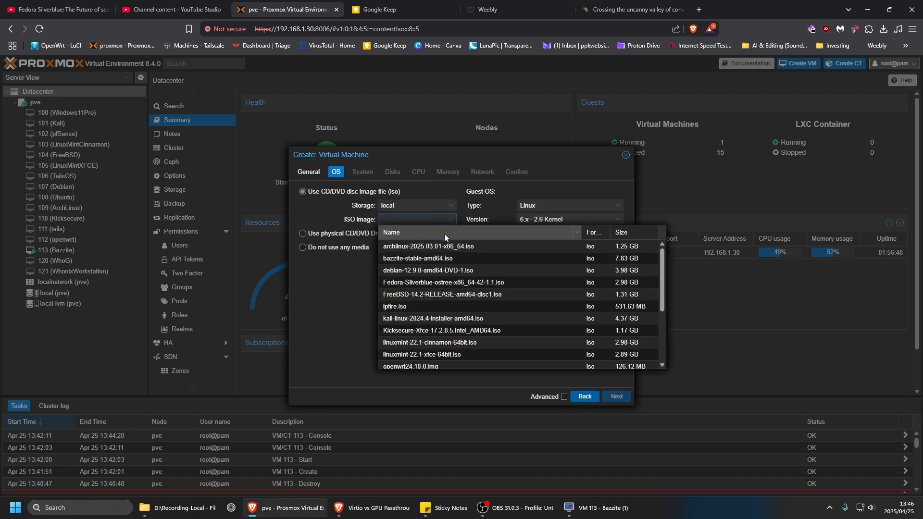
scroll(439, 301, down, 5)
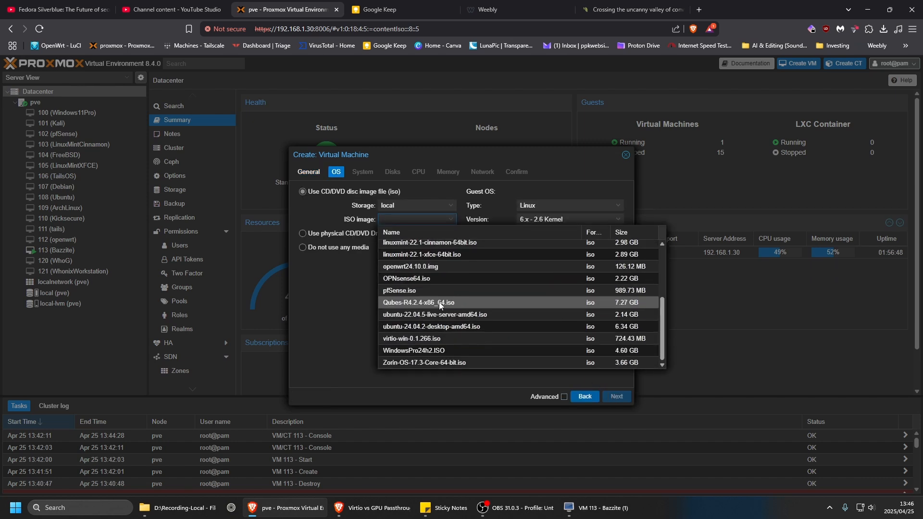
click(417, 361)
click(618, 399)
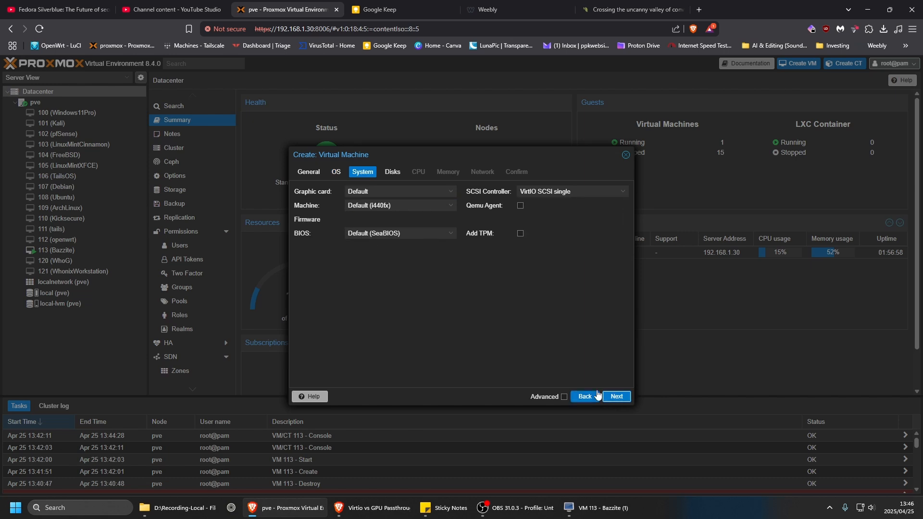
Enable the Qemu Agent and set the graphic card to SPICE, keeping the default SeaBIOS firmware.
click(429, 233)
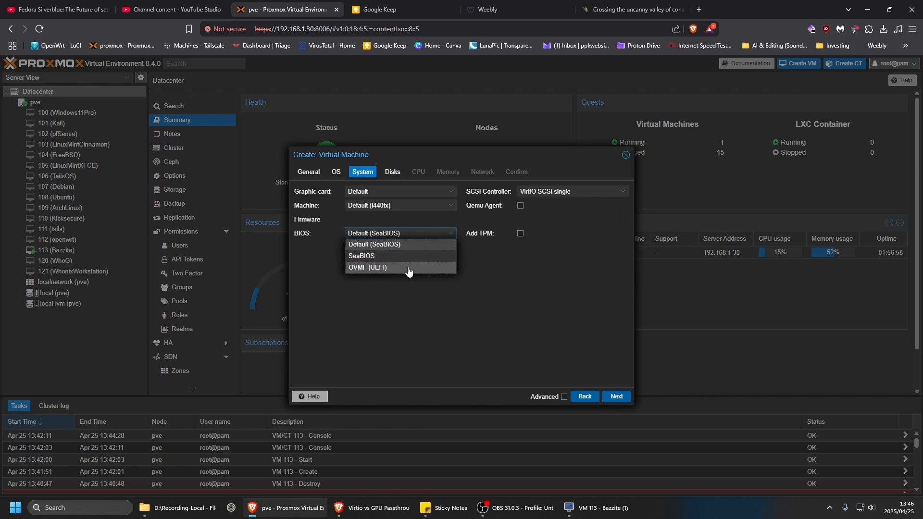
click(480, 300)
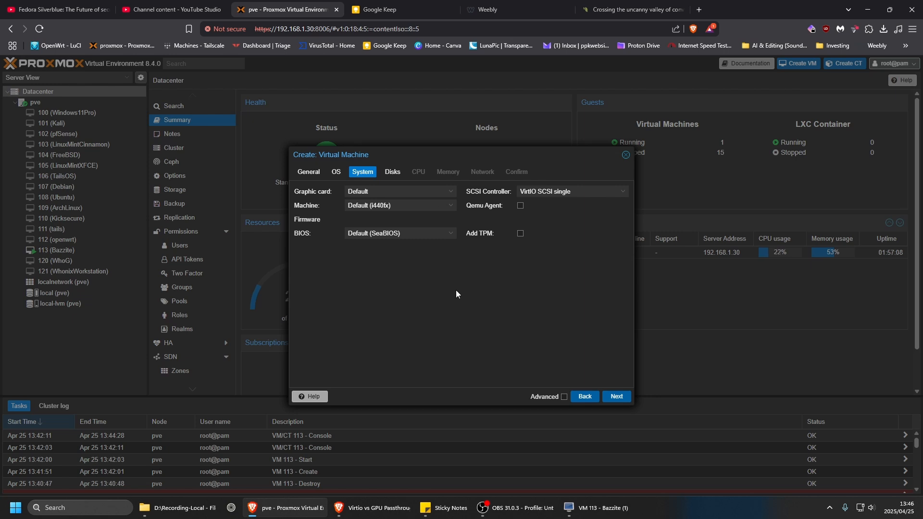
click(521, 205)
click(449, 192)
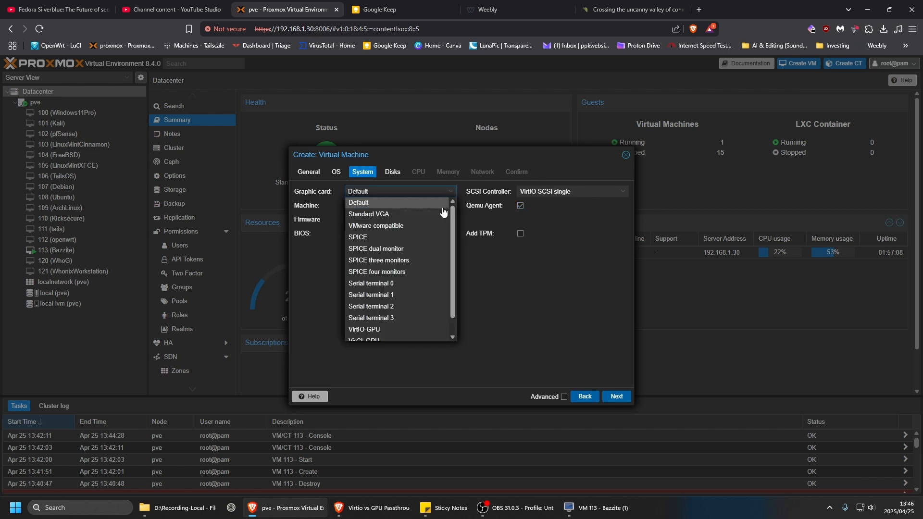
click(397, 235)
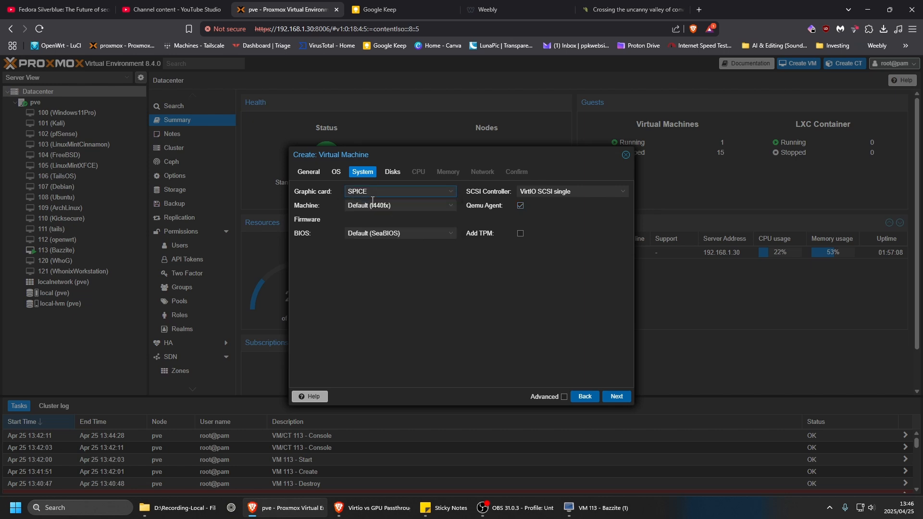
click(618, 398)
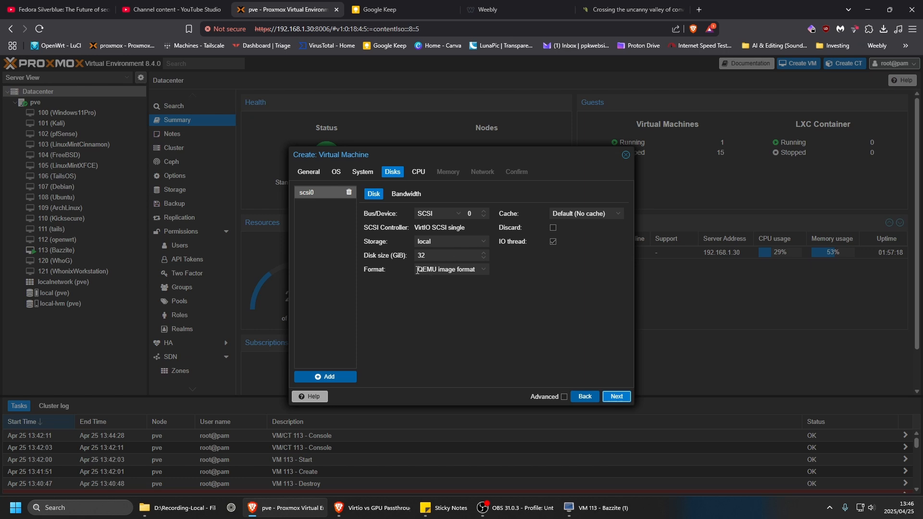
Accept the default 32 GiB SCSI disk and edit the number of CPU cores.
click(616, 397)
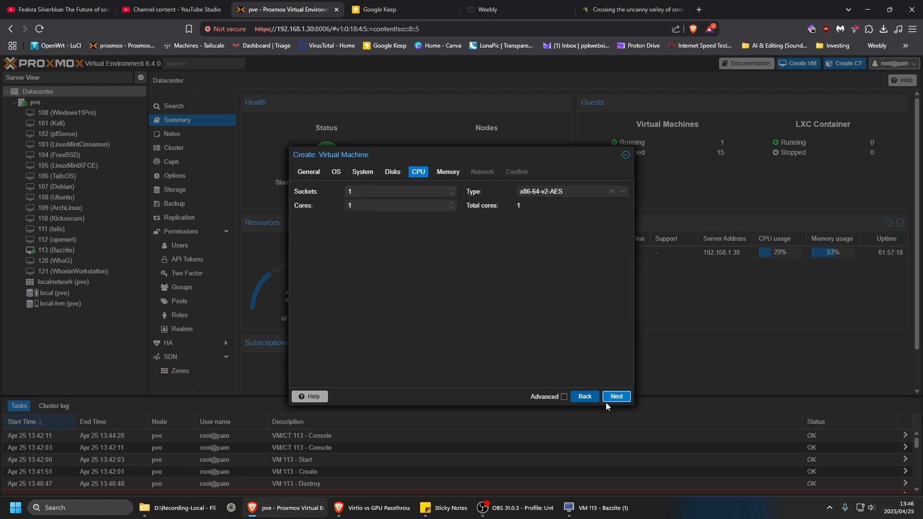
double_click(359, 206)
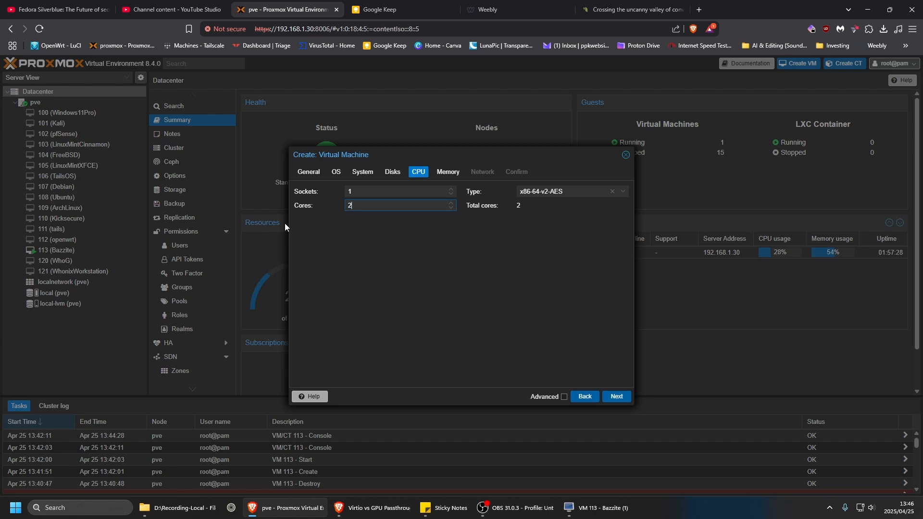
click(618, 397)
Set the virtual machine's memory to 4096 MiB.
click(408, 196)
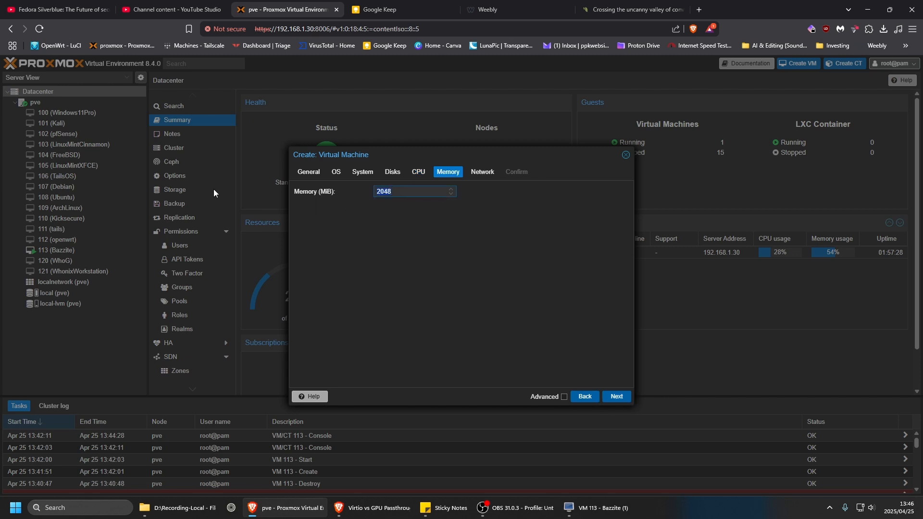
text(4096)
click(616, 396)
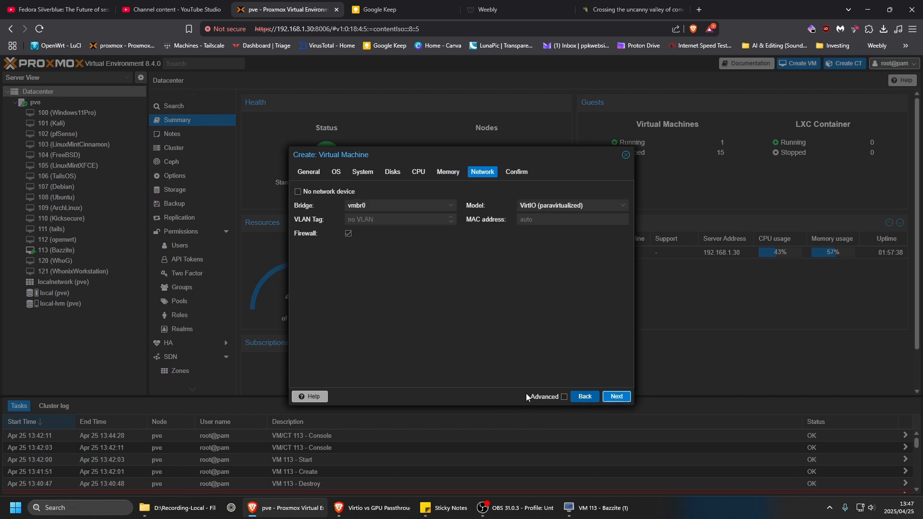
Disable the firewall on the network device, keep bridge vmbr0, and finish creating the virtual machine.
click(349, 233)
click(382, 205)
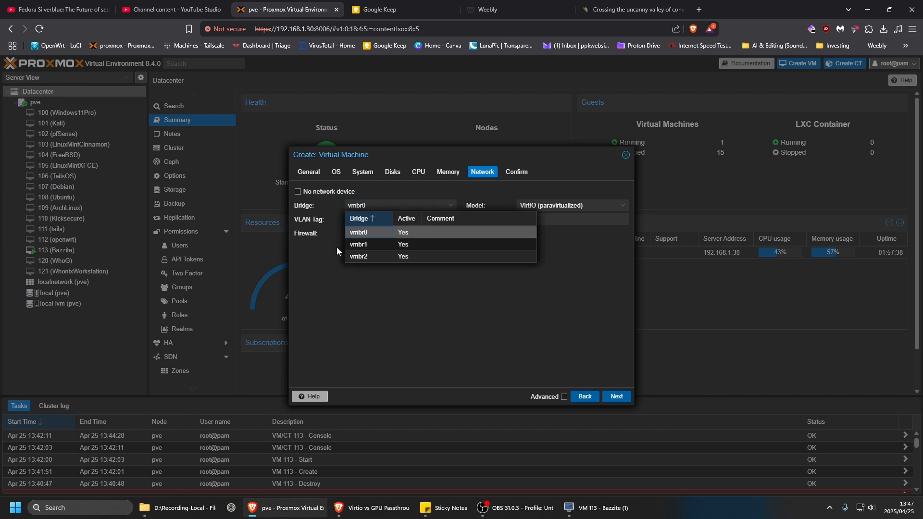
click(396, 293)
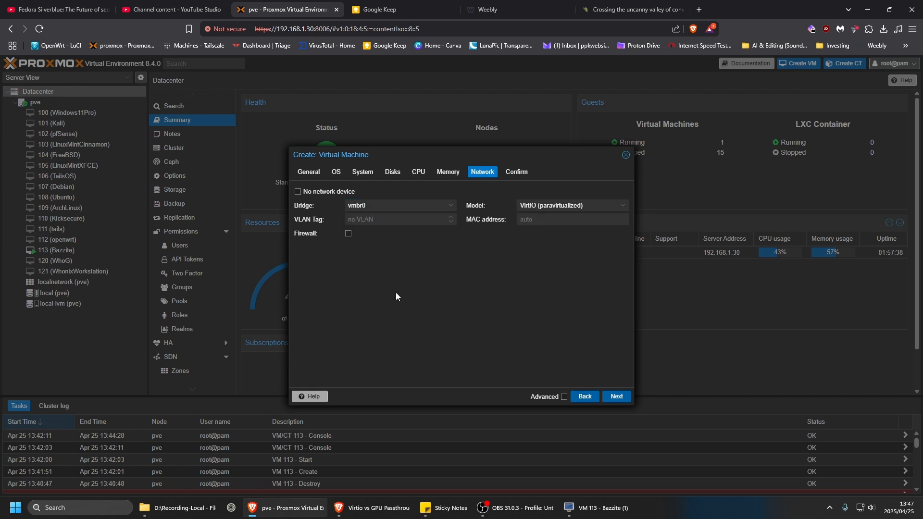
click(614, 396)
click(612, 396)
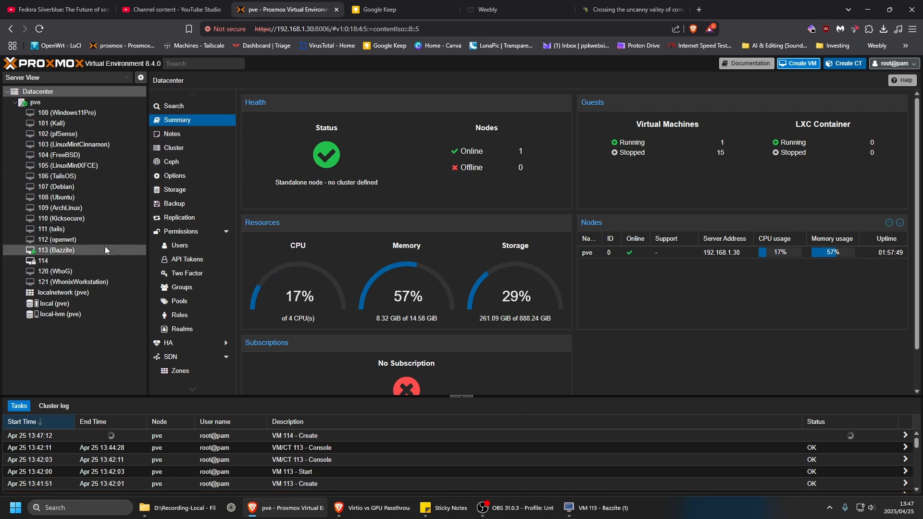
Start VM 114 from its console and keep "Try or Install Zorin OS" highlighted in the boot menu.
click(79, 262)
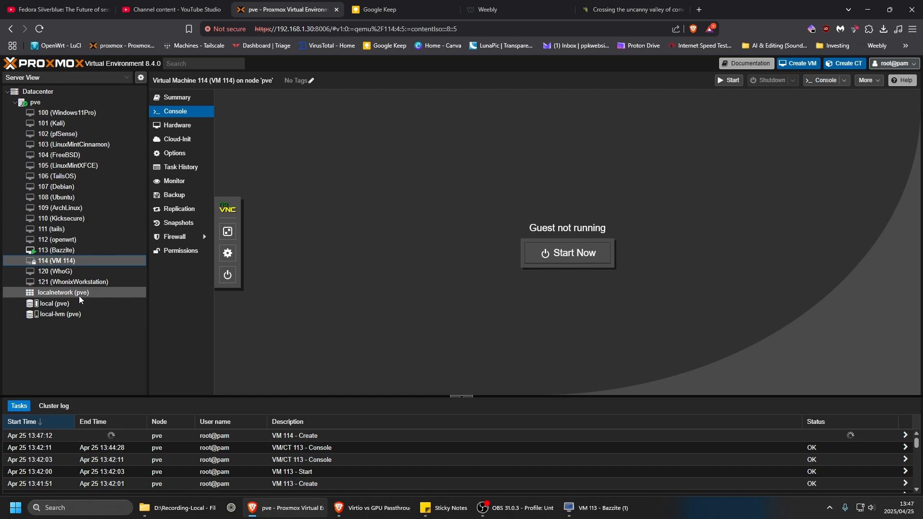
click(581, 254)
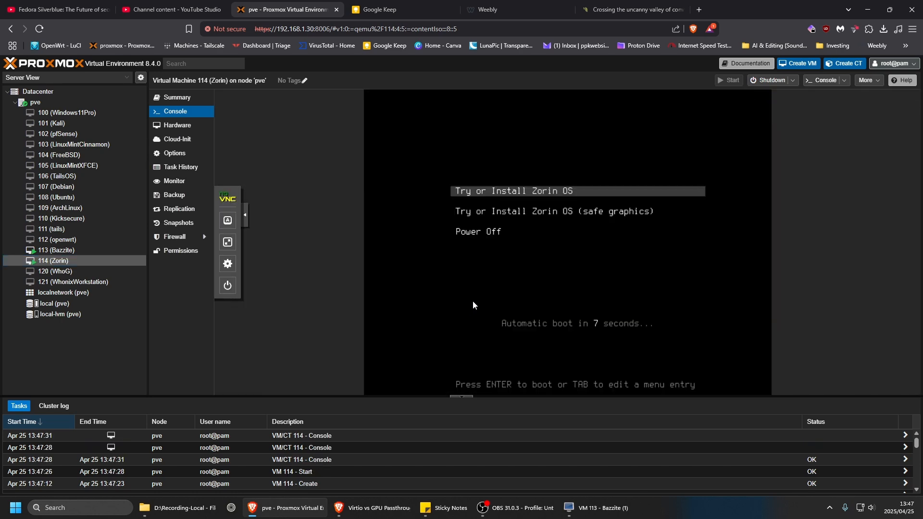
key(Down)
key(Up)
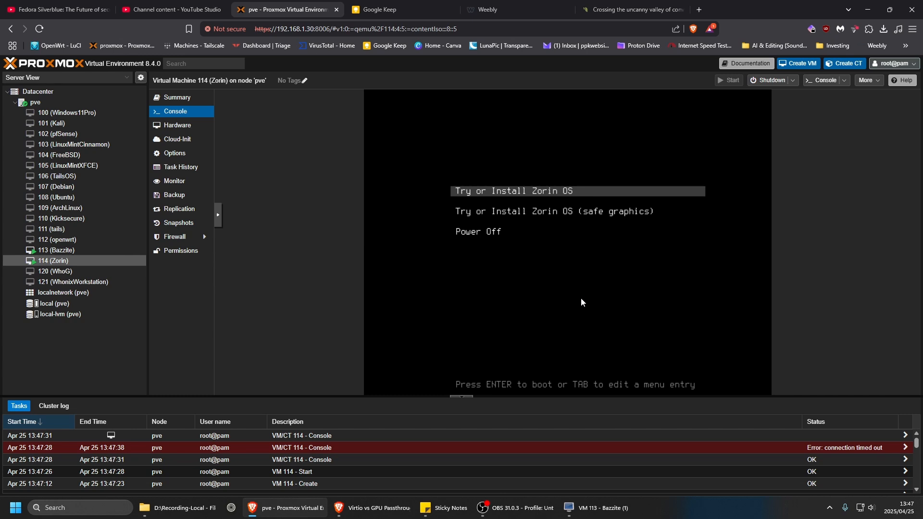
key(Down)
key(Up)
Check the Bazzite VM's installation progress in its viewer window and the Datacenter resource summary in Proxmox.
click(606, 508)
drag(858, 141, 330, 84)
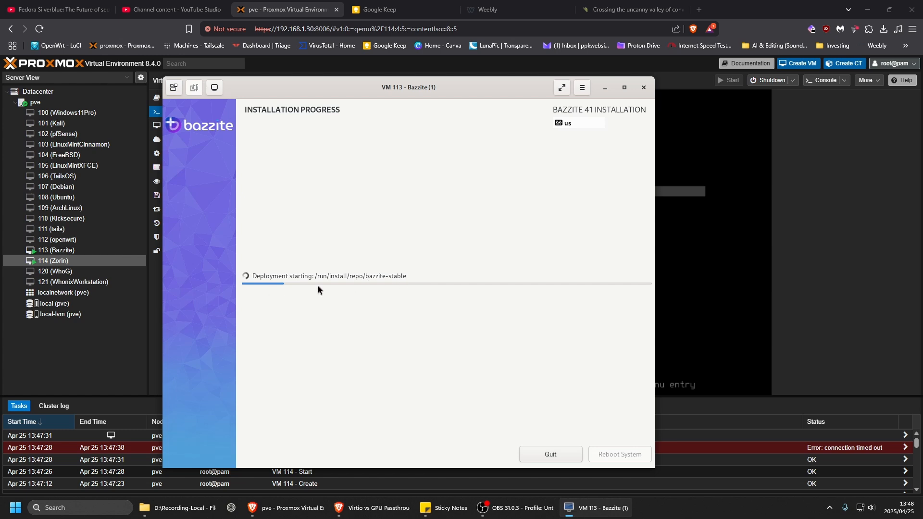
click(605, 88)
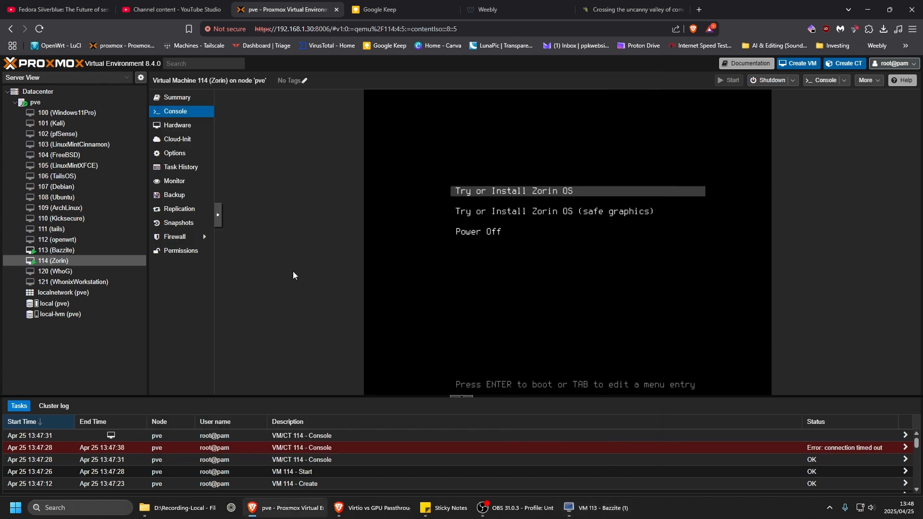
click(67, 93)
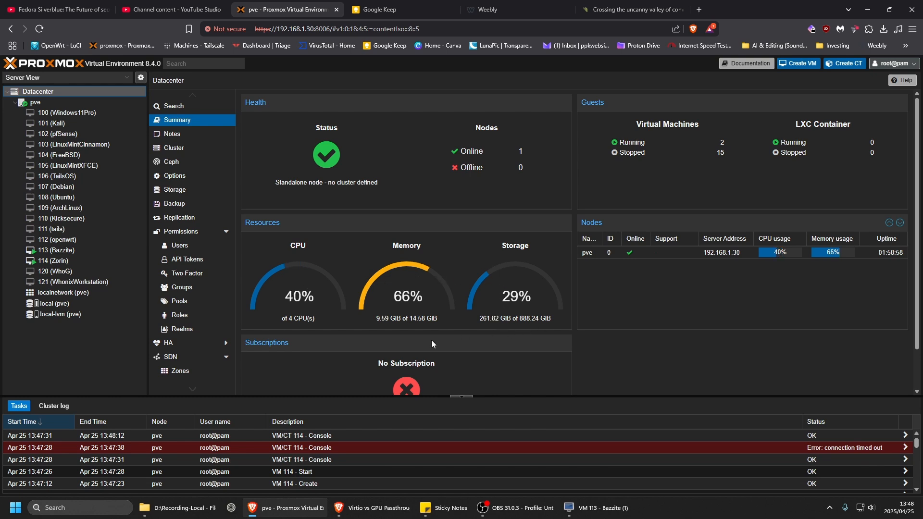
Open VM 114 (Zorin) in a SPICE viewer by saving pve-spice.vv to Downloads and launching it.
click(70, 261)
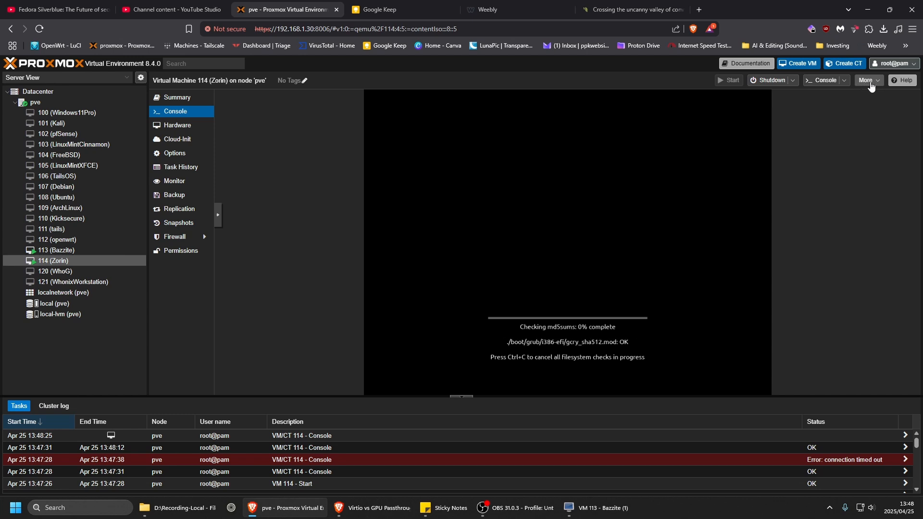
click(843, 82)
click(829, 106)
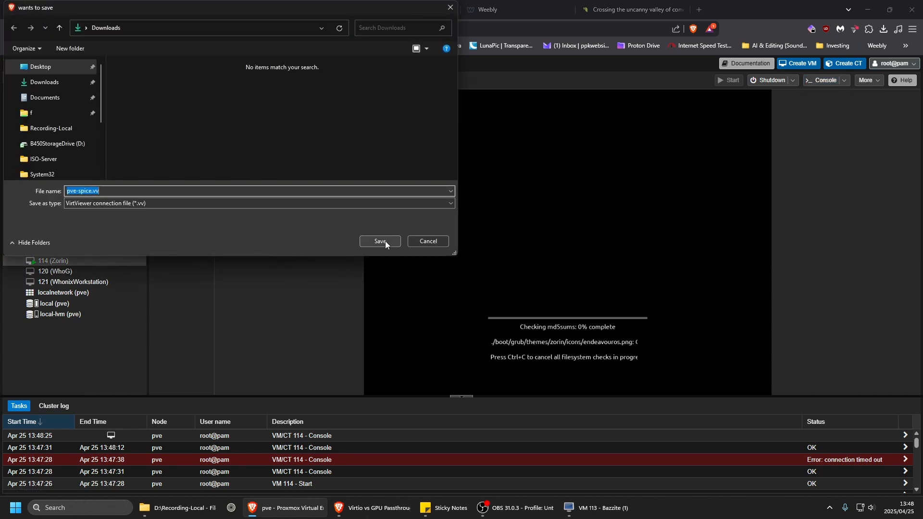
click(385, 241)
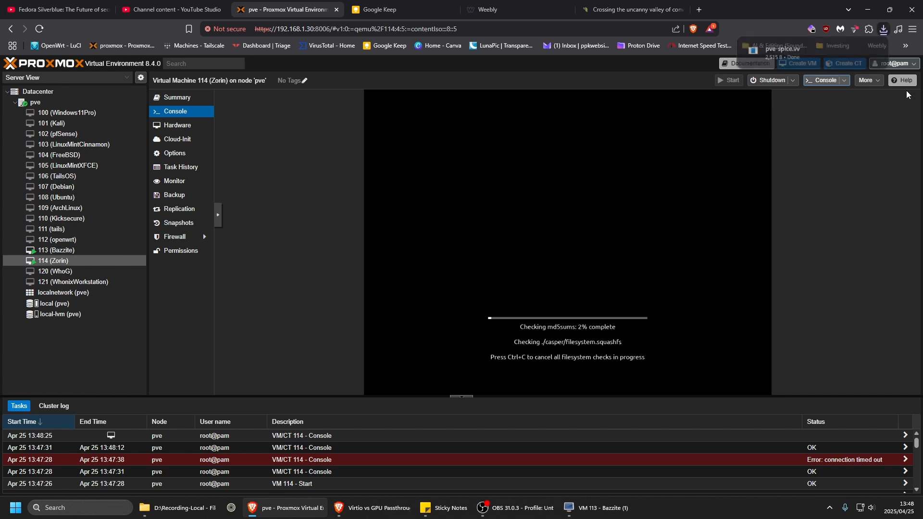
click(813, 64)
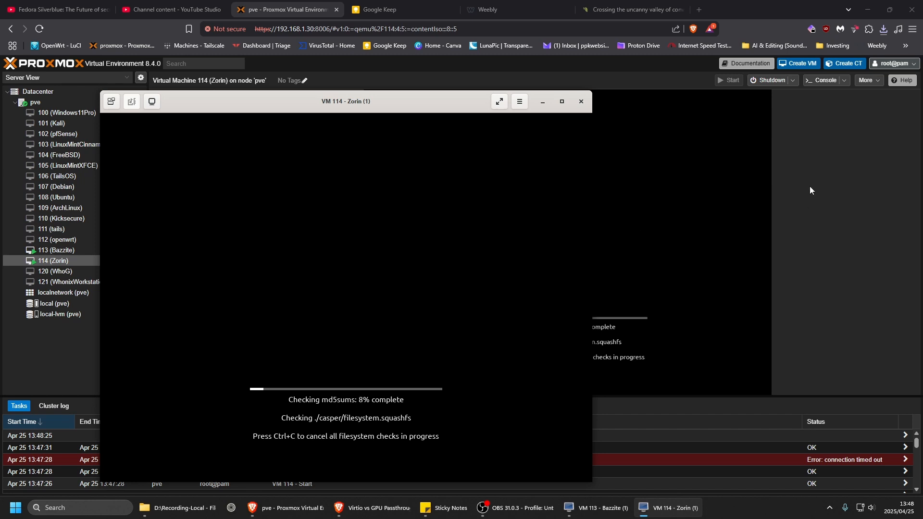
drag(382, 103, 369, 59)
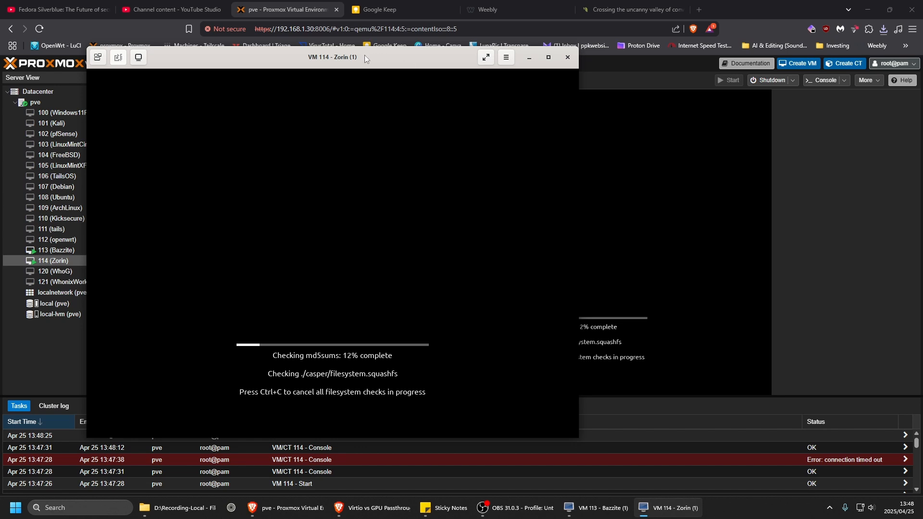
mouse_move(367, 58)
mouse_down()
mouse_move(359, 58)
mouse_move(372, 71)
mouse_move(358, 72)
mouse_up()
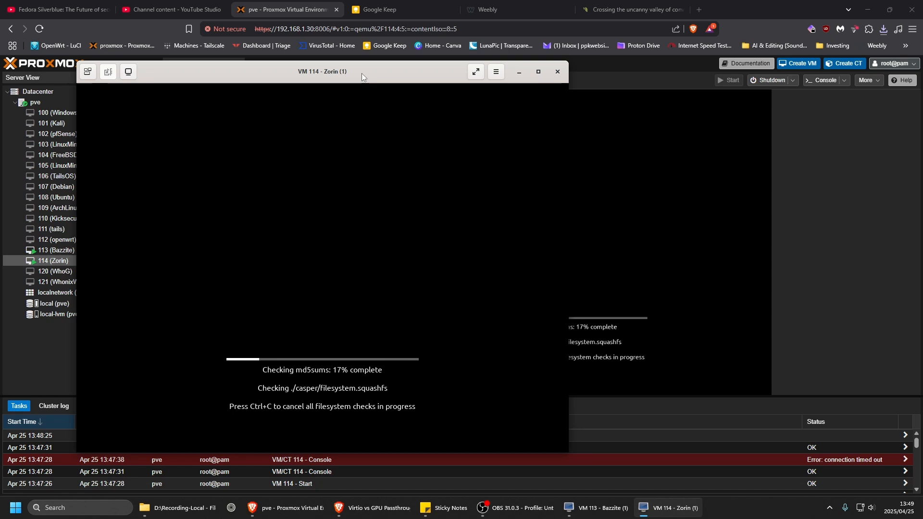
drag(362, 73, 329, 50)
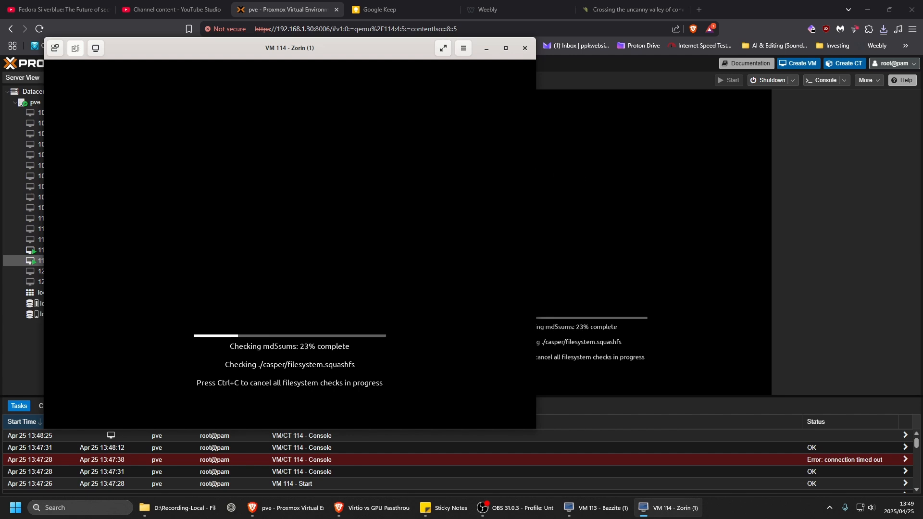
drag(361, 52, 471, 73)
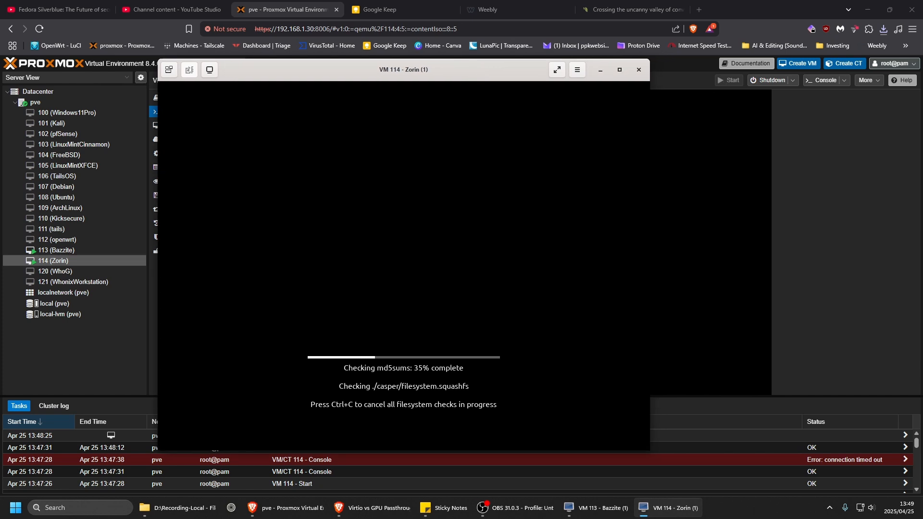
Minimize the browser, start the Zorin OS installation from the VM 114 viewer, and accept the English (US) keyboard layout.
click(868, 9)
mouse_move(524, 70)
mouse_down()
mouse_move(474, 59)
mouse_move(483, 30)
mouse_move(510, 58)
mouse_up()
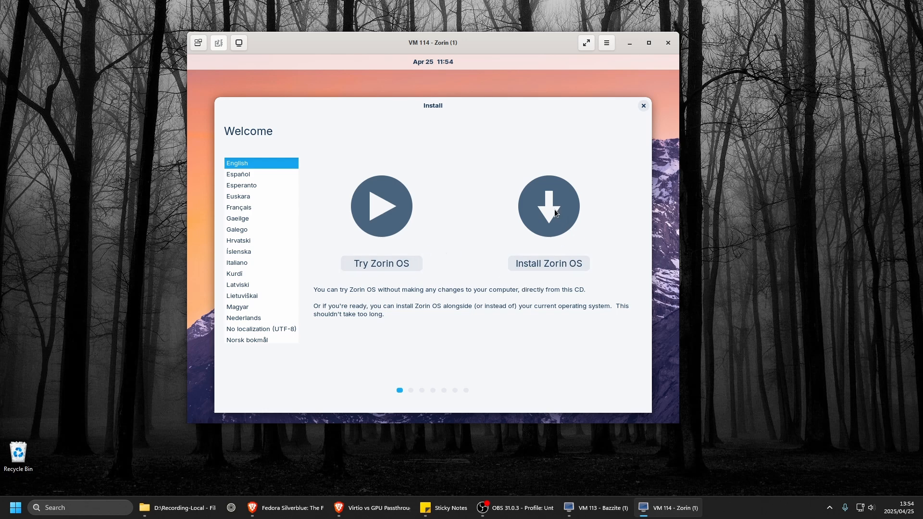
click(550, 262)
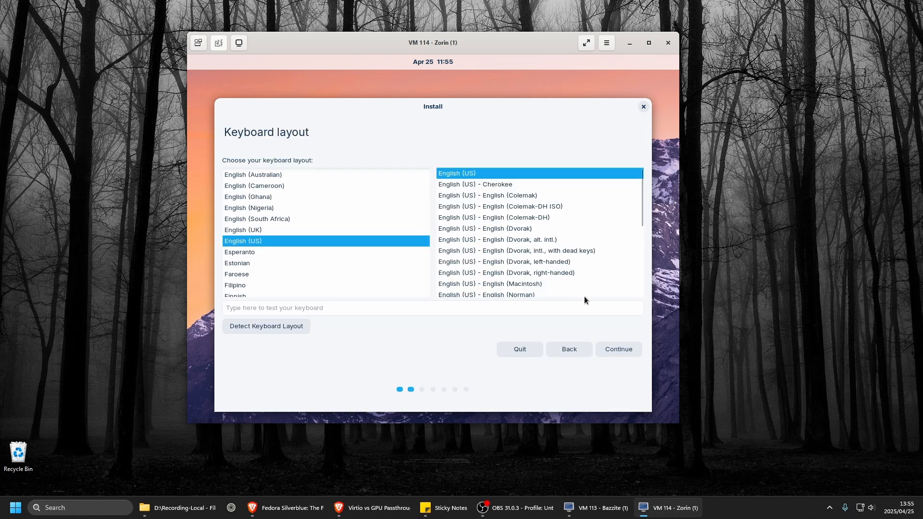
click(609, 357)
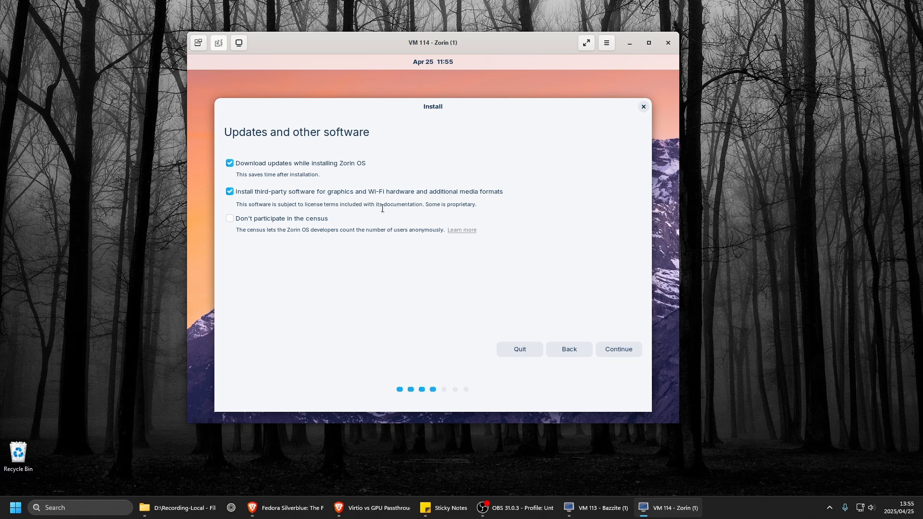
Opt out of the census, turn off update downloads and third-party software during installation, and continue.
click(229, 220)
click(230, 163)
click(230, 192)
click(602, 344)
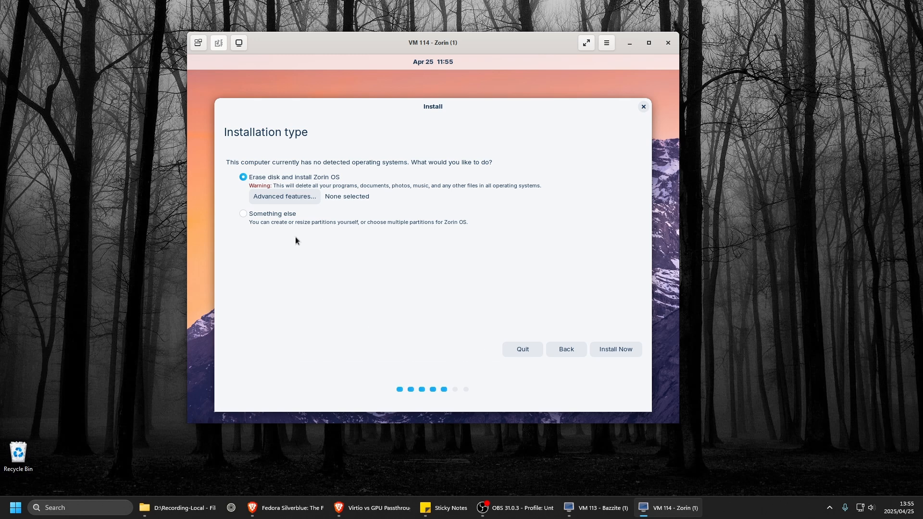
Choose to erase the disk and install Zorin OS, approve the disk changes, and accept Johannesburg as the location.
click(616, 355)
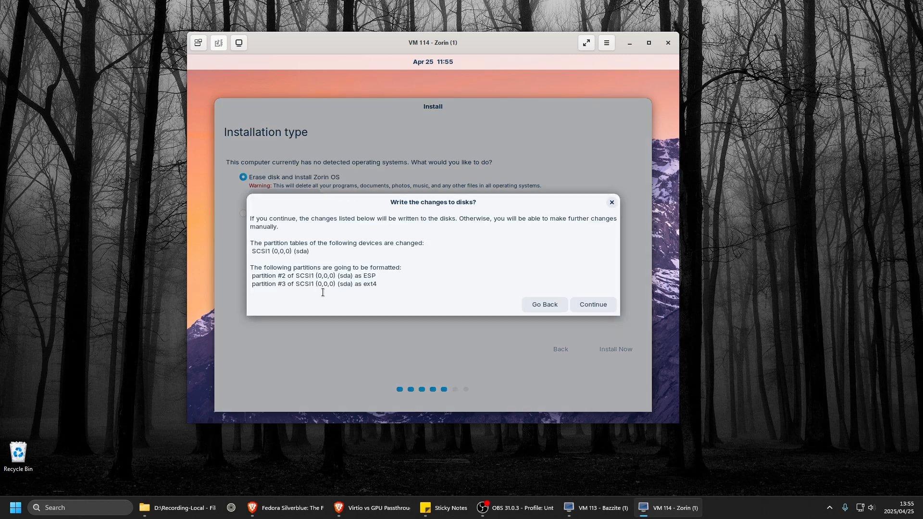
click(593, 305)
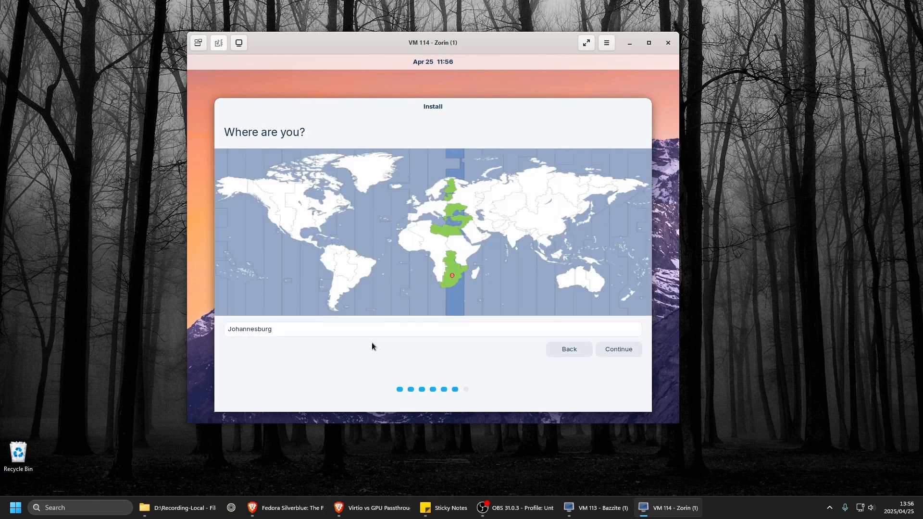
click(606, 355)
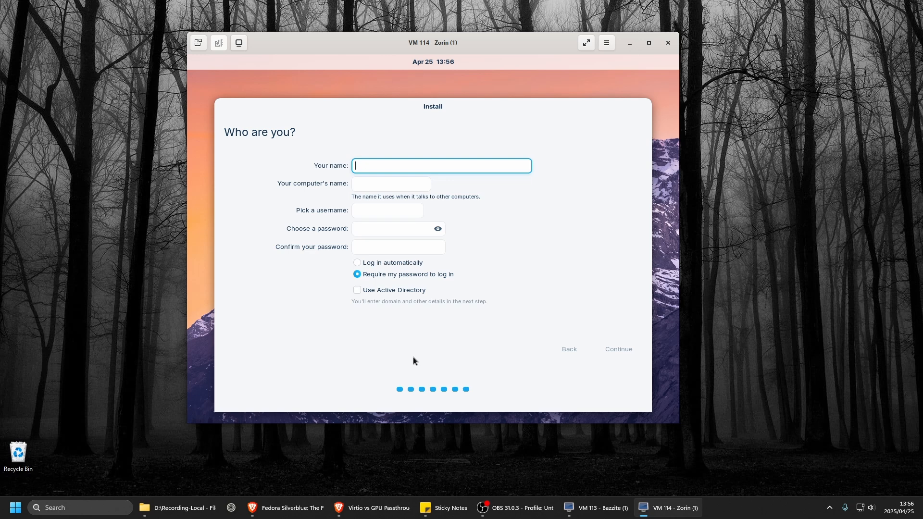
Enter the user's name, keep the suggested computer name and username, enter and confirm the account password, and continue the installation.
text(ppk)
key(Tab)
key(Tab)
key(Tab)
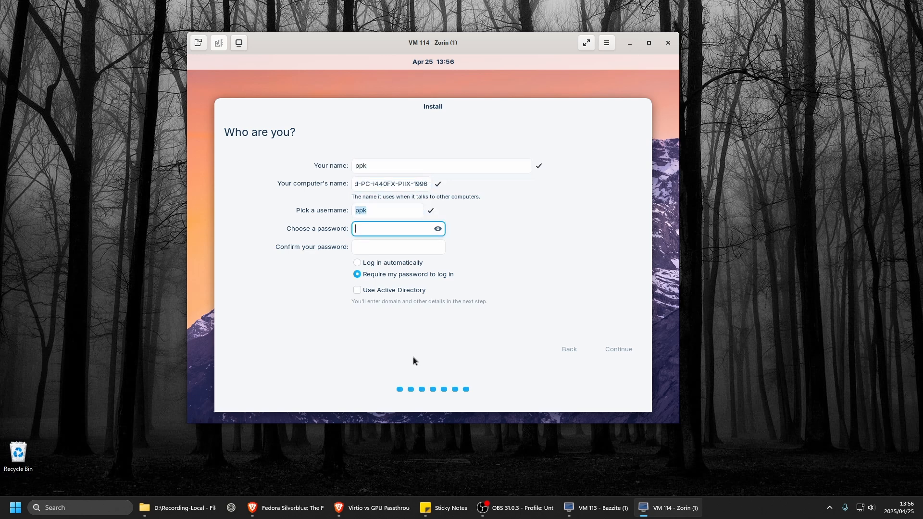
text(••••)
key(Tab)
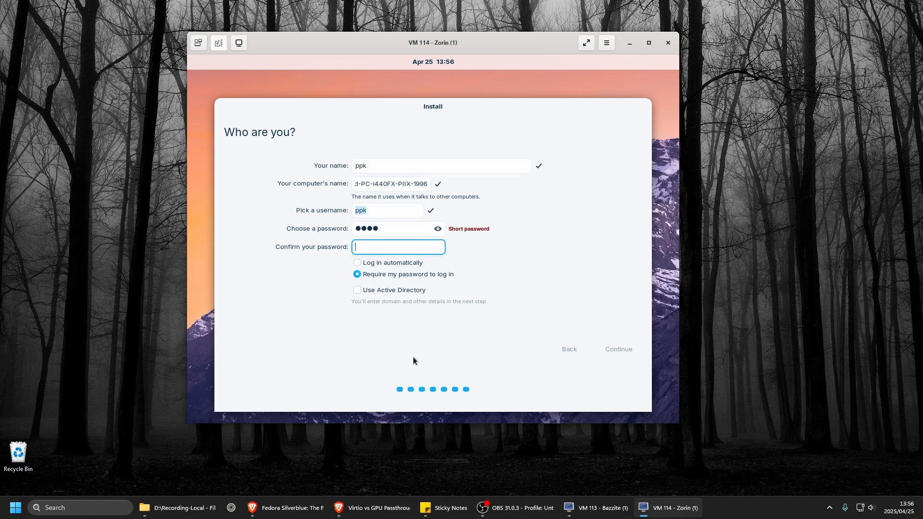
text(••••)
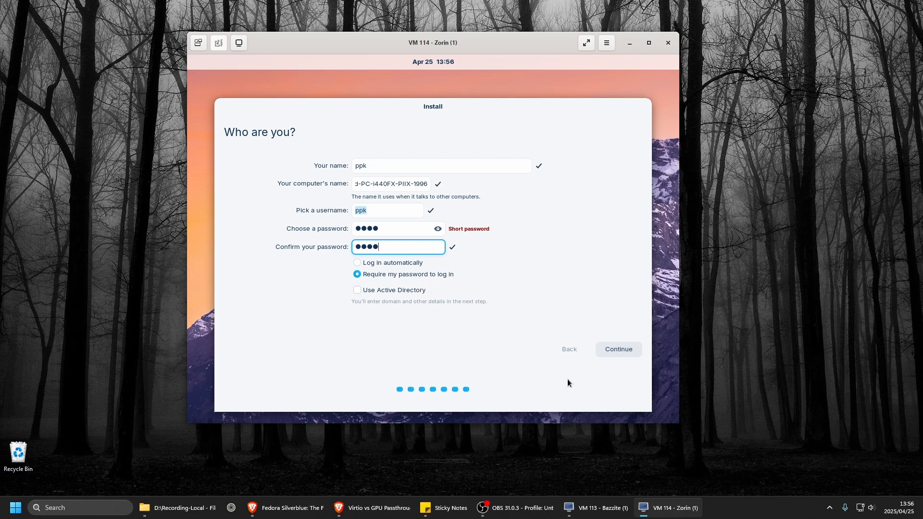
key(Return)
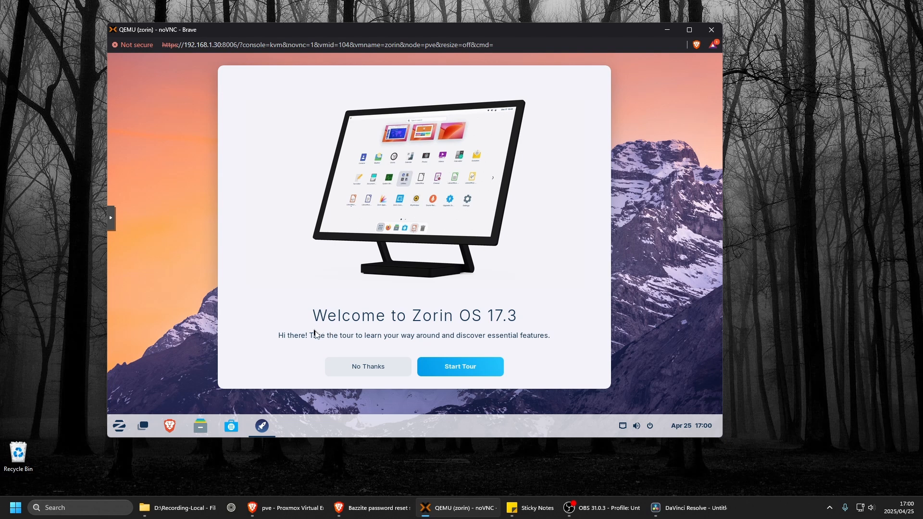
Decline the Zorin OS welcome tour, then check the Zorin menu and the desktop's context menu.
click(392, 370)
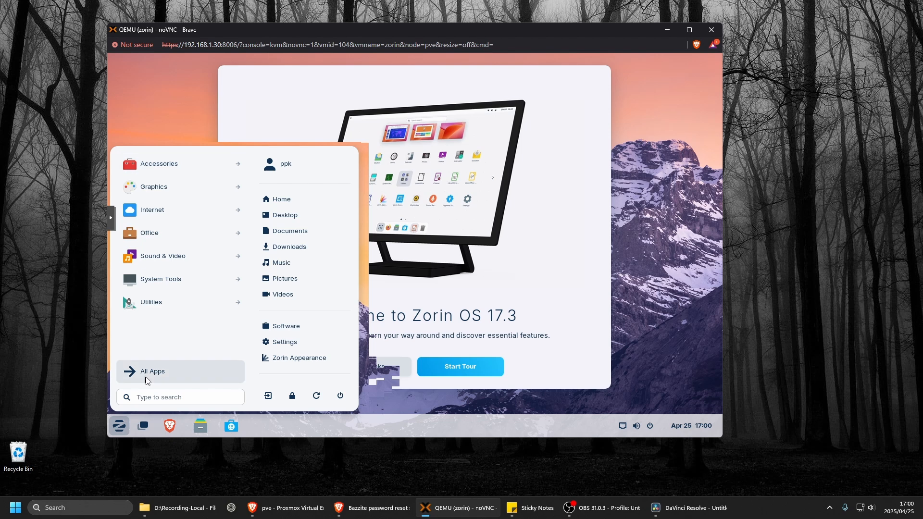
click(120, 430)
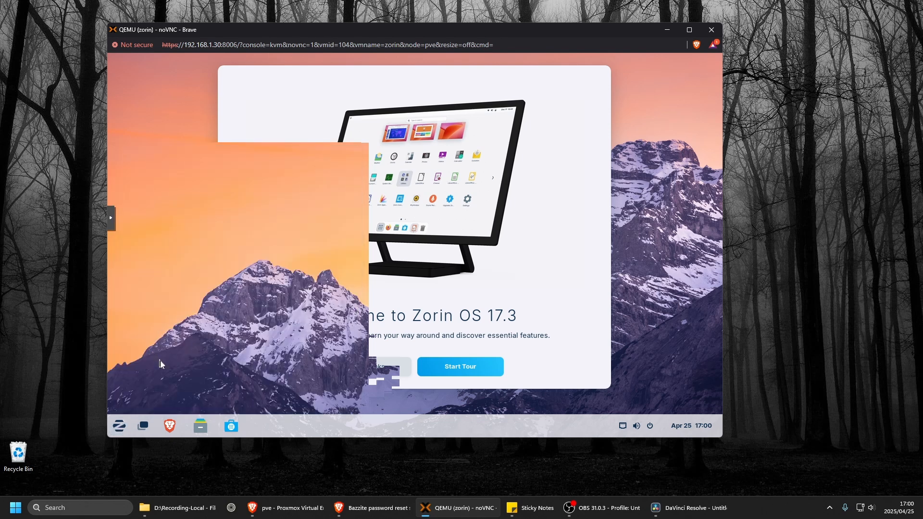
right_click(637, 290)
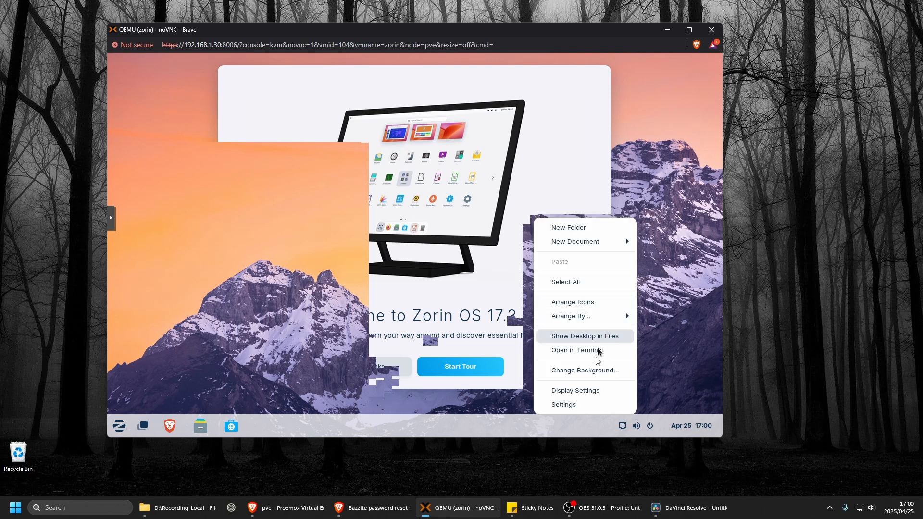
click(674, 365)
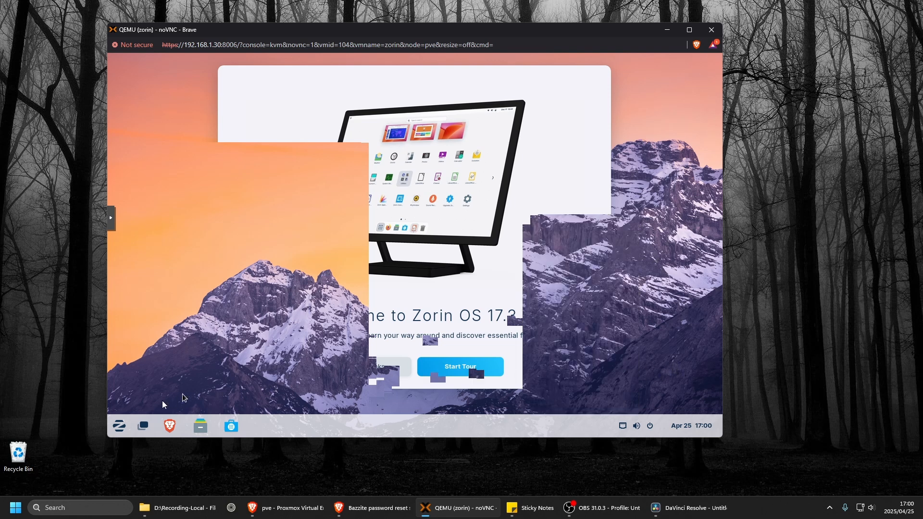
Look through the Graphics applications in the Zorin menu and search the menu for "themes".
click(119, 426)
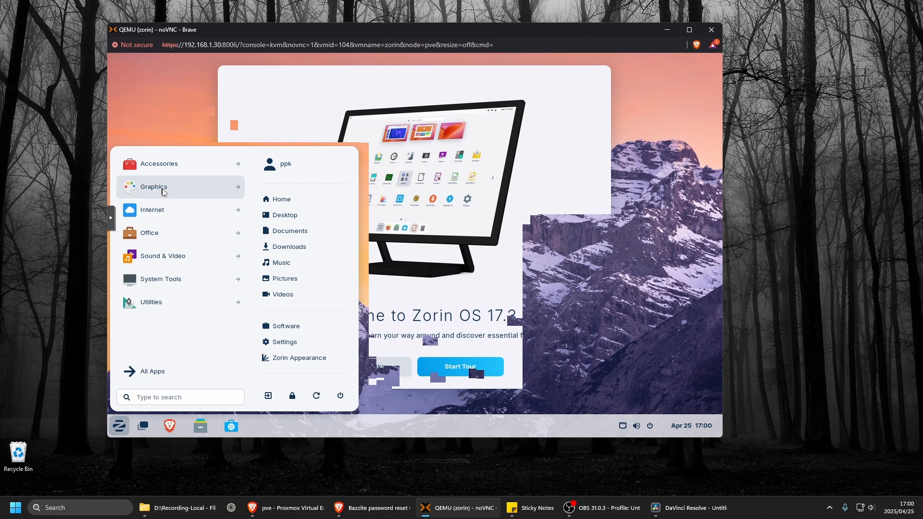
click(163, 191)
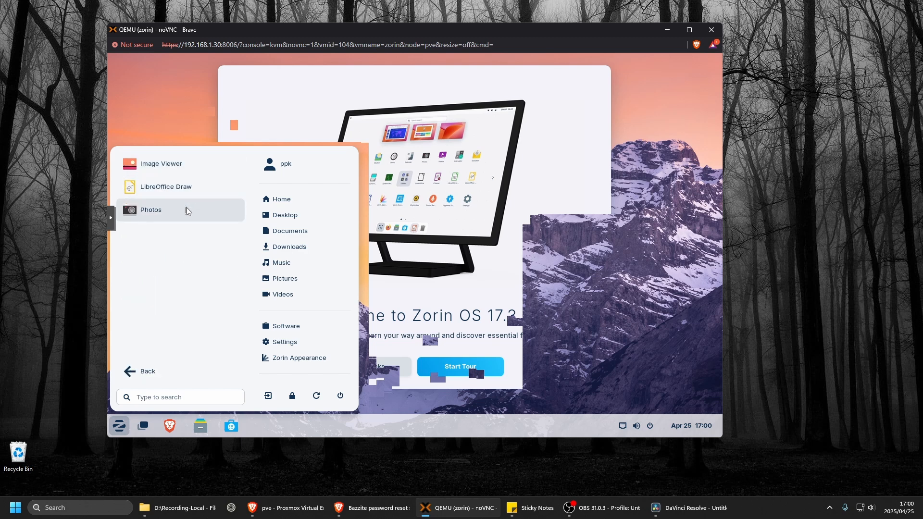
click(131, 373)
click(153, 396)
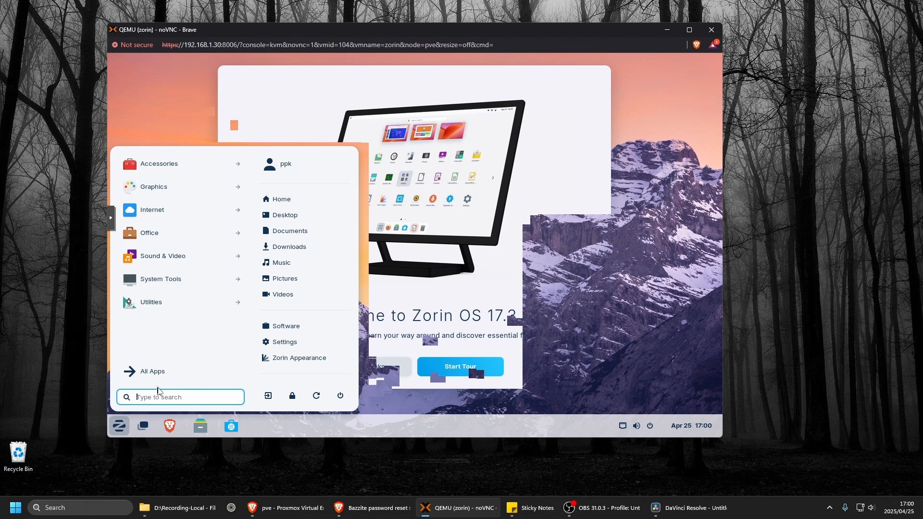
text(themes)
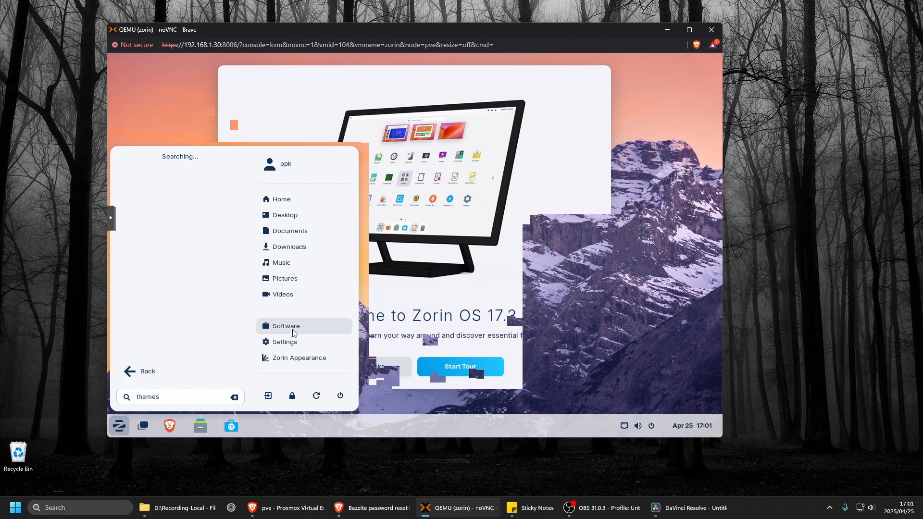
Open the Zorin OS Settings, set the dark ZORIN logo picture as the desktop background, and browse the remaining backgrounds.
click(285, 346)
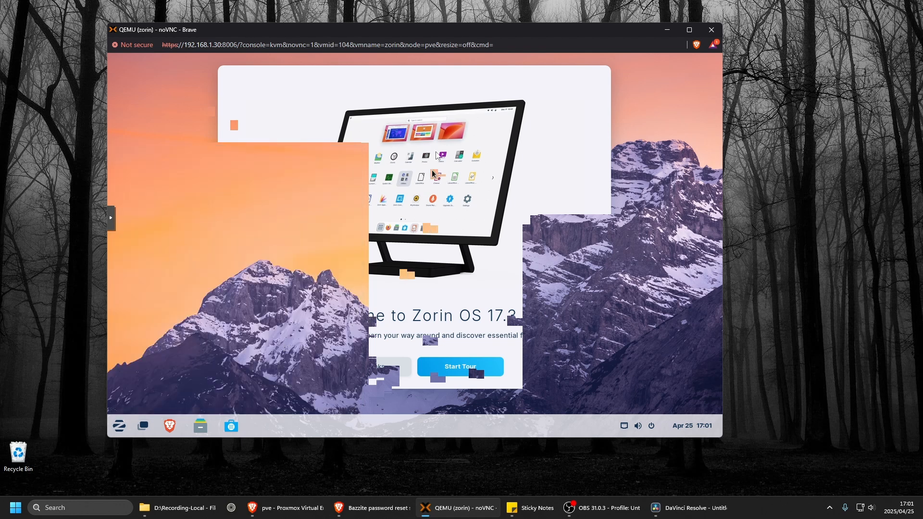
click(689, 29)
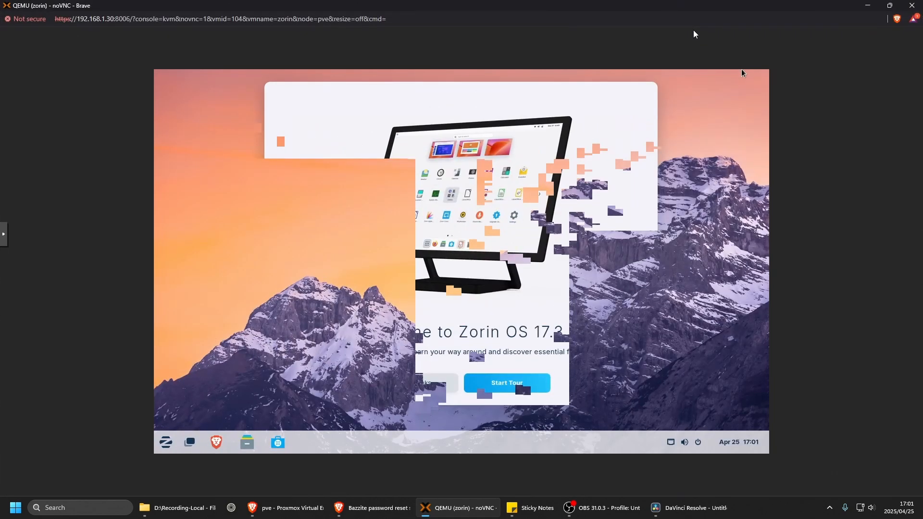
click(890, 6)
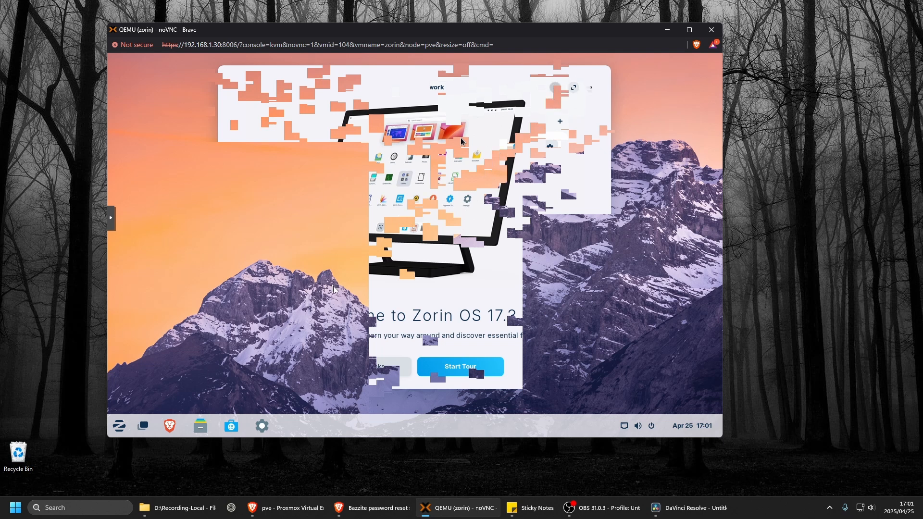
click(262, 426)
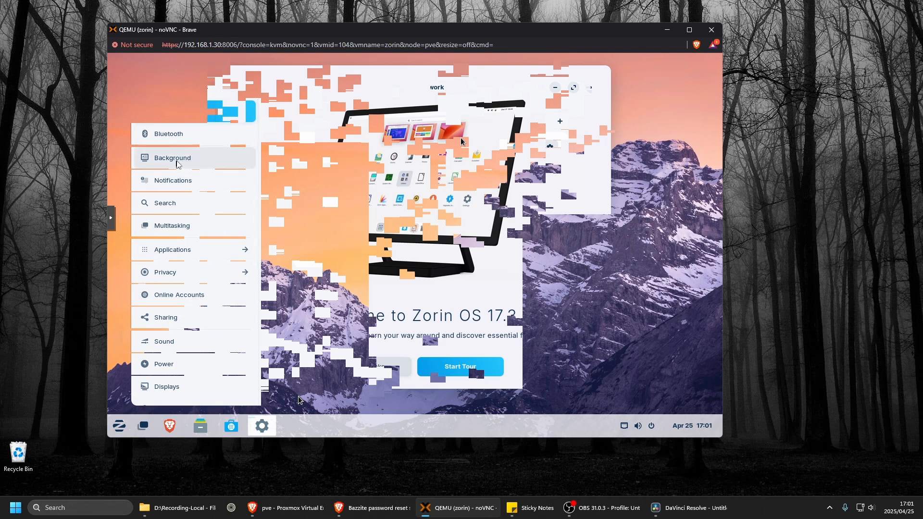
click(176, 164)
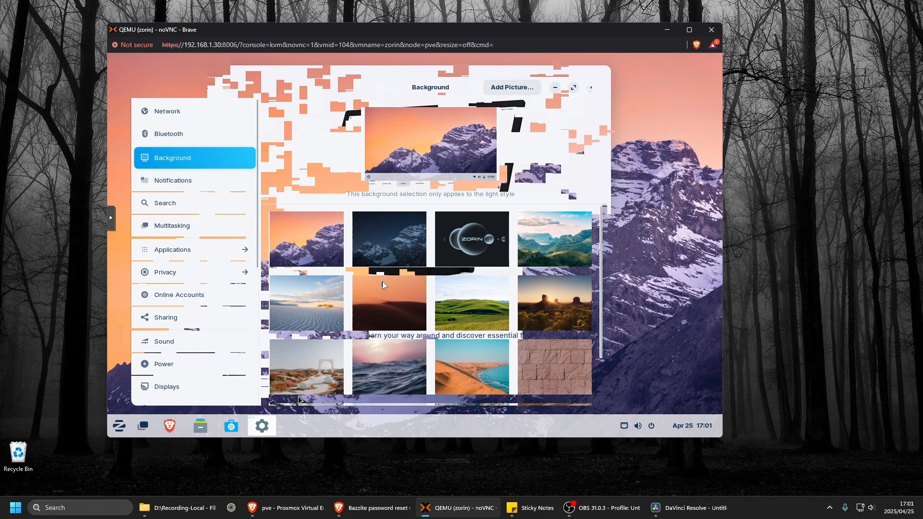
click(471, 258)
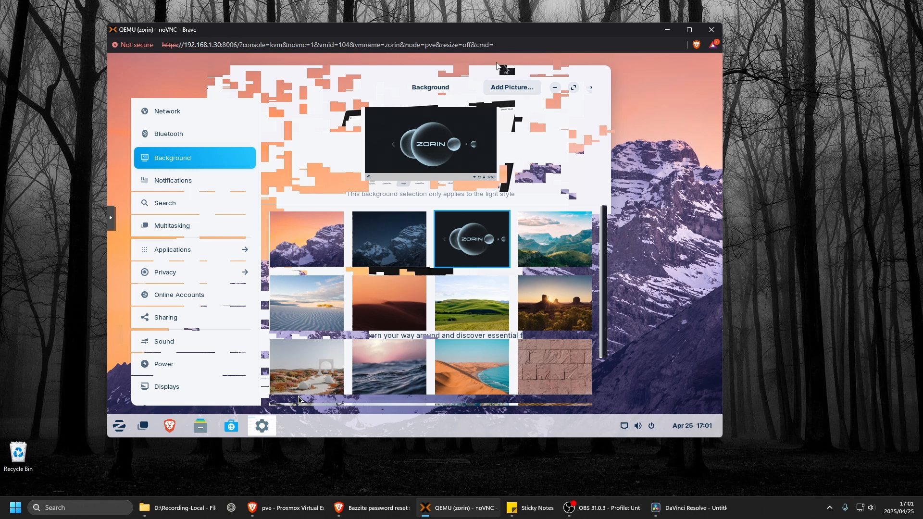
drag(433, 78, 442, 73)
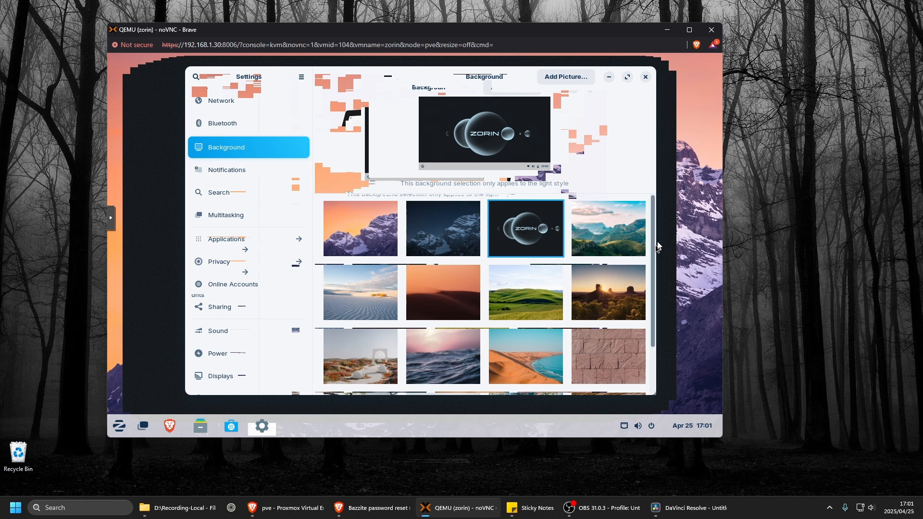
scroll(654, 260, down, 2)
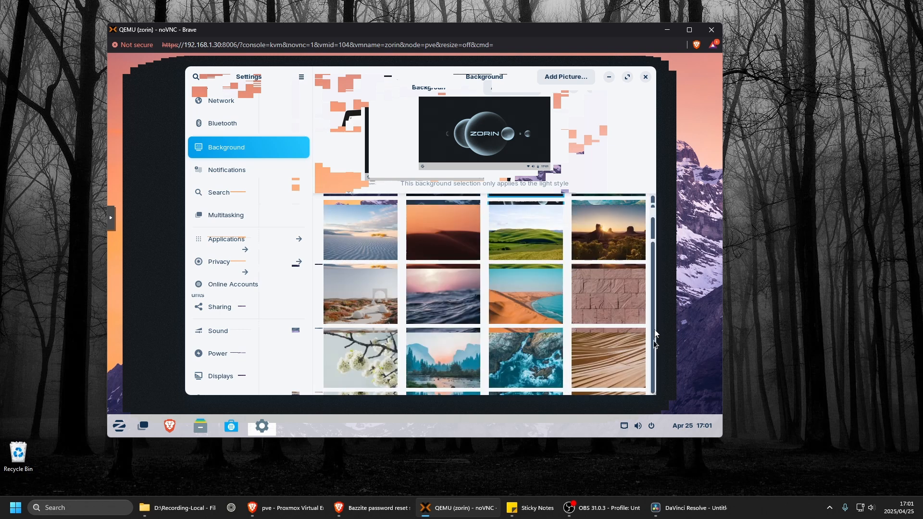
scroll(653, 289, up, 2)
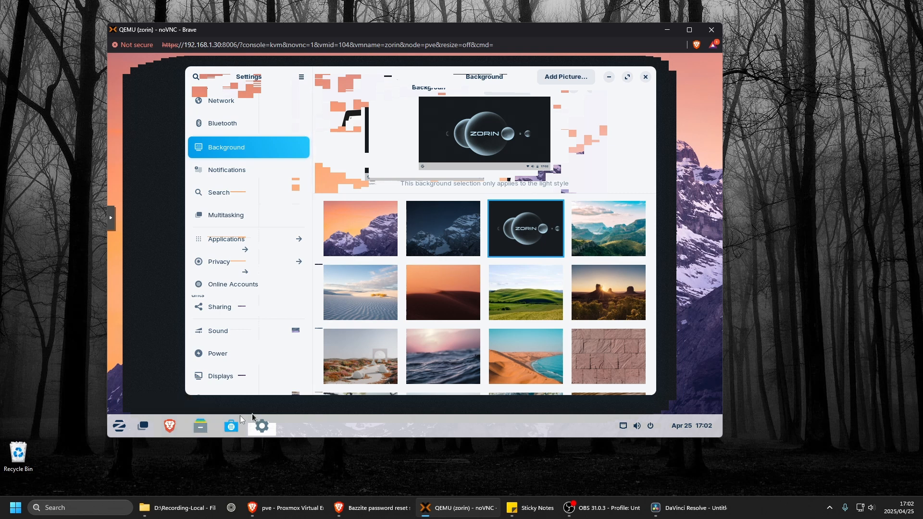
View the Office applications in the Zorin menu and launch the Software store.
click(121, 427)
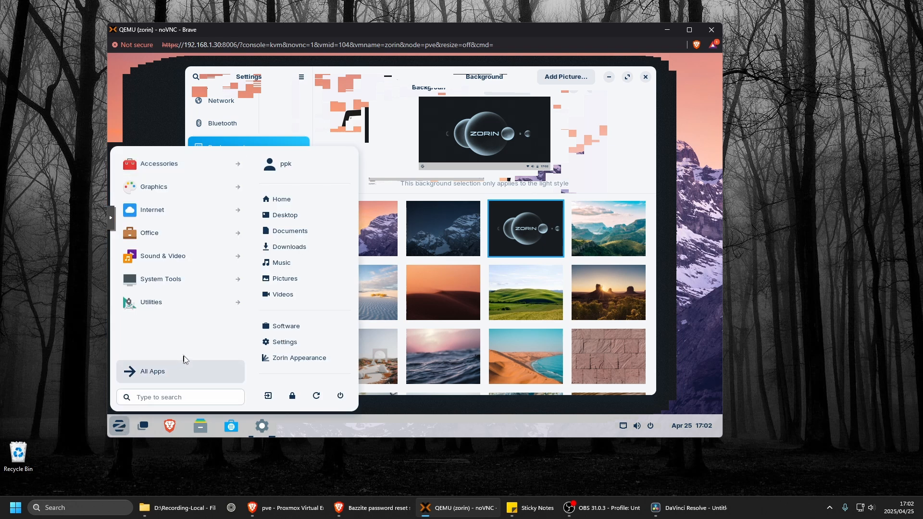
click(164, 233)
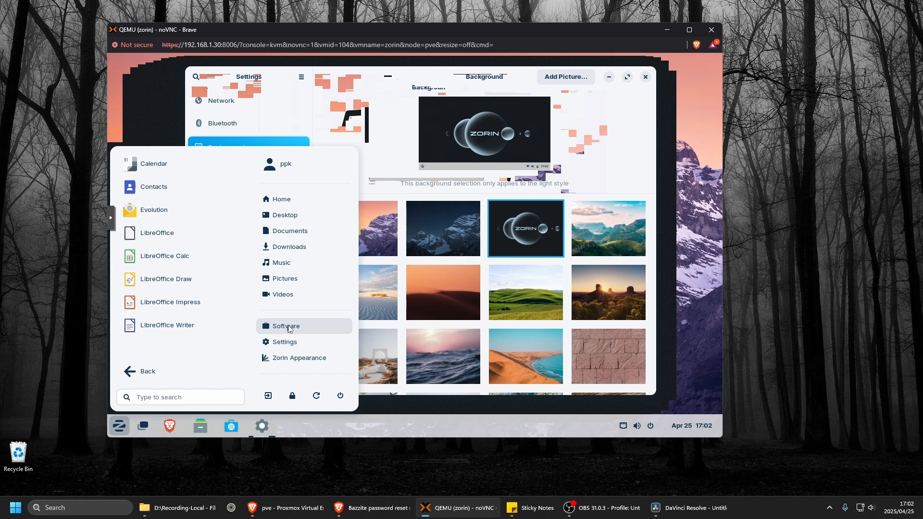
click(288, 326)
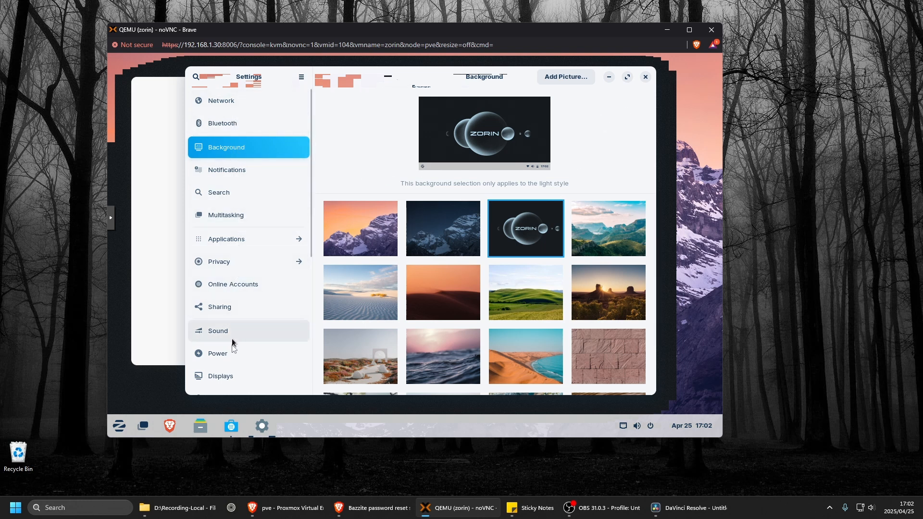
Set the display resolution to 1920 × 1080 (16:9), apply the change, and maximize the VM console window.
click(230, 381)
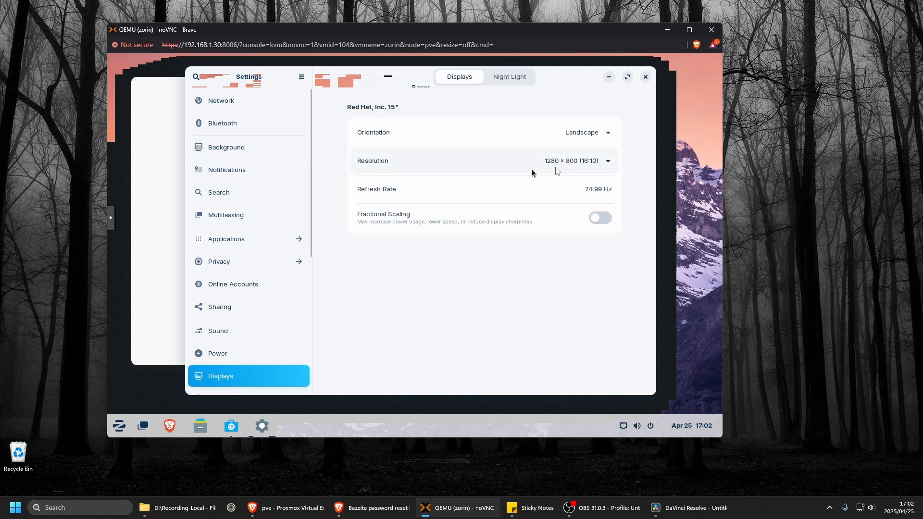
click(611, 164)
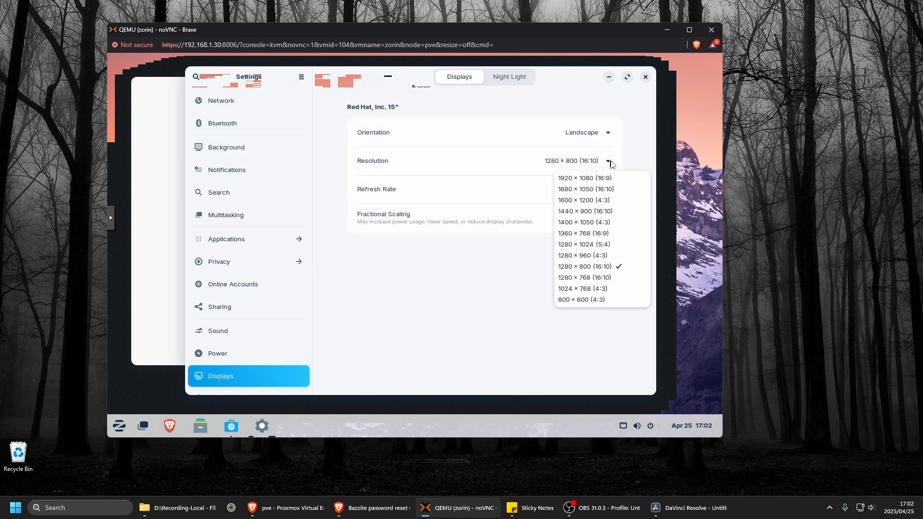
click(587, 178)
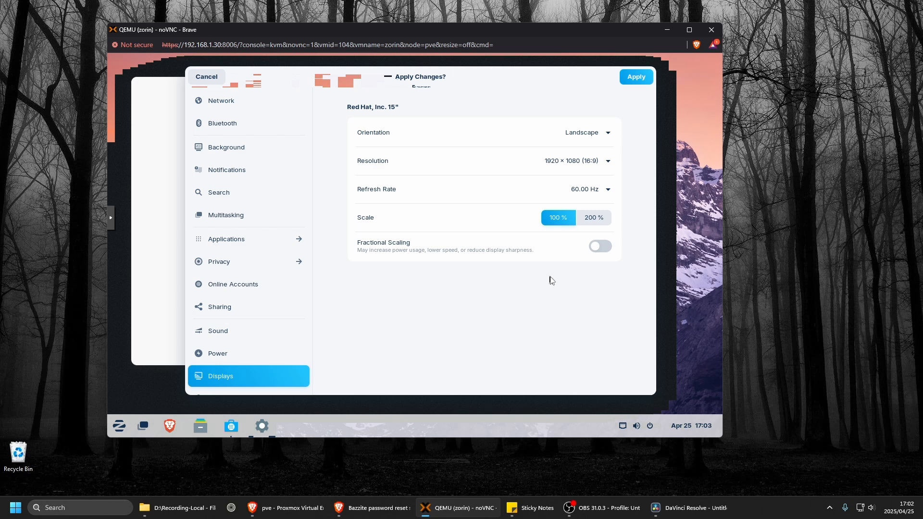
click(641, 80)
click(689, 31)
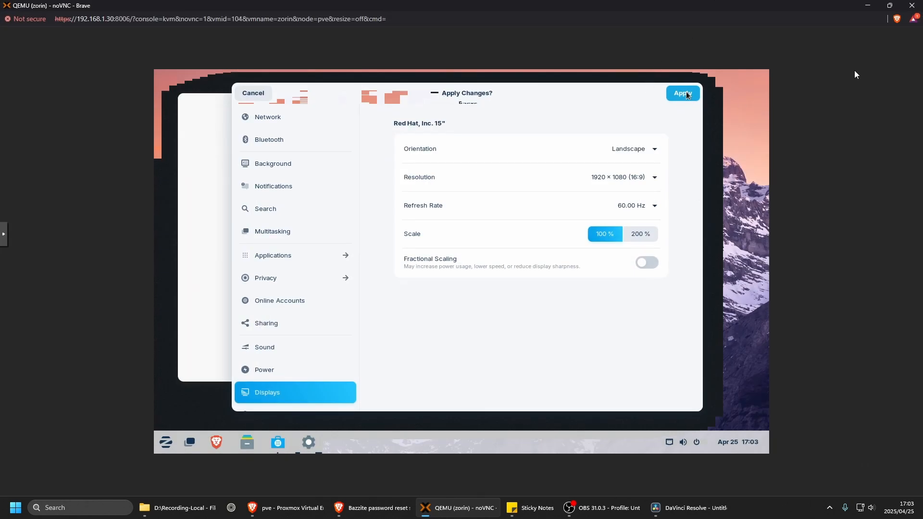
Close the separate noVNC console window and return to the embedded zorin console in the Proxmox browser window.
click(889, 6)
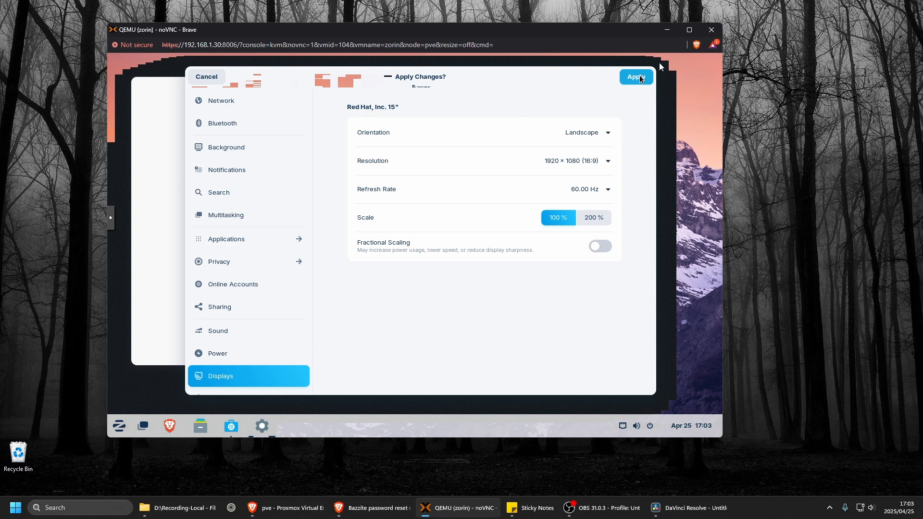
click(711, 29)
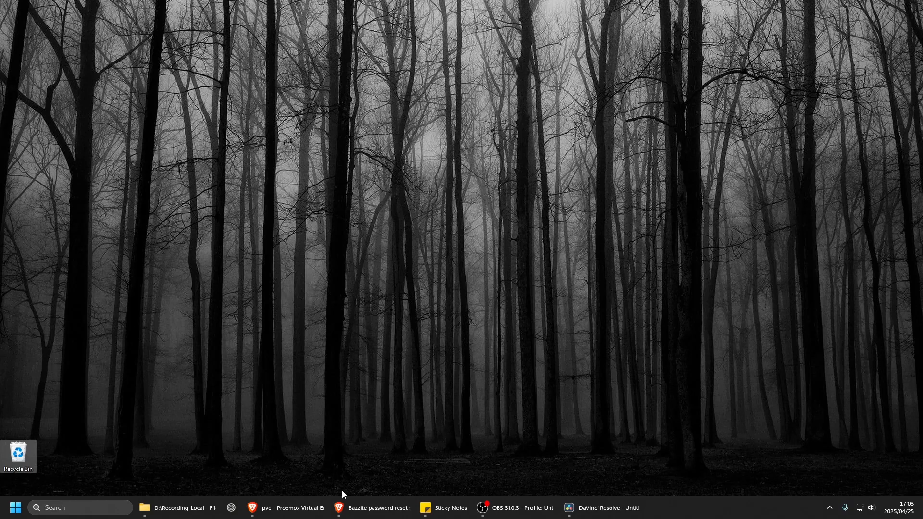
click(295, 507)
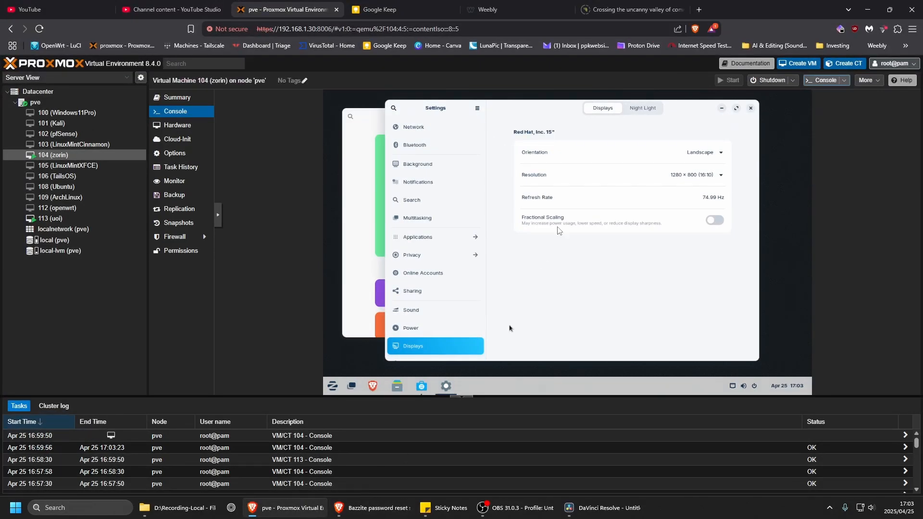
Look at the Proxmox console type options and turn on Night Light in the Zorin display settings.
drag(562, 111, 538, 116)
click(845, 81)
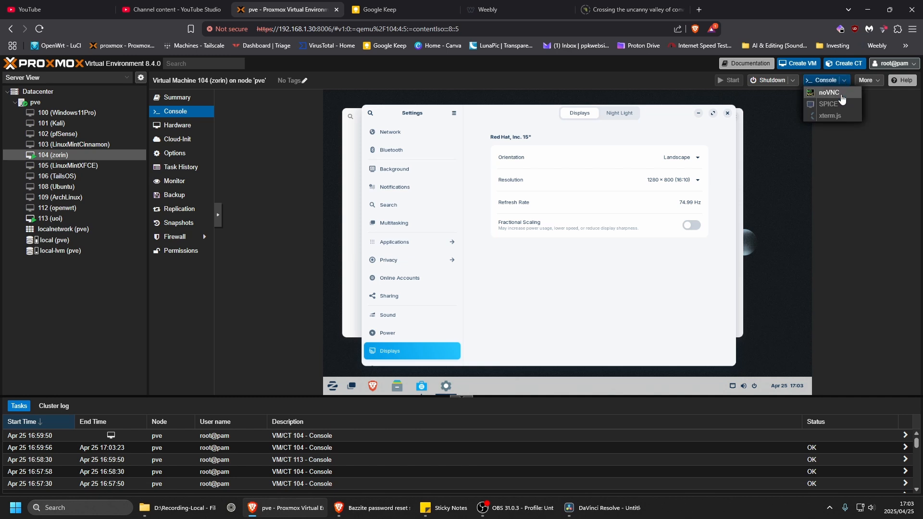
click(507, 296)
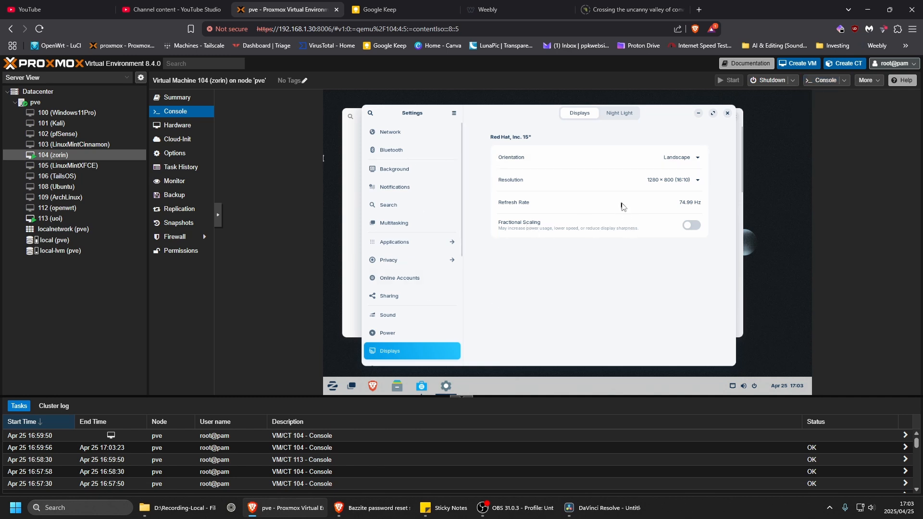
click(620, 114)
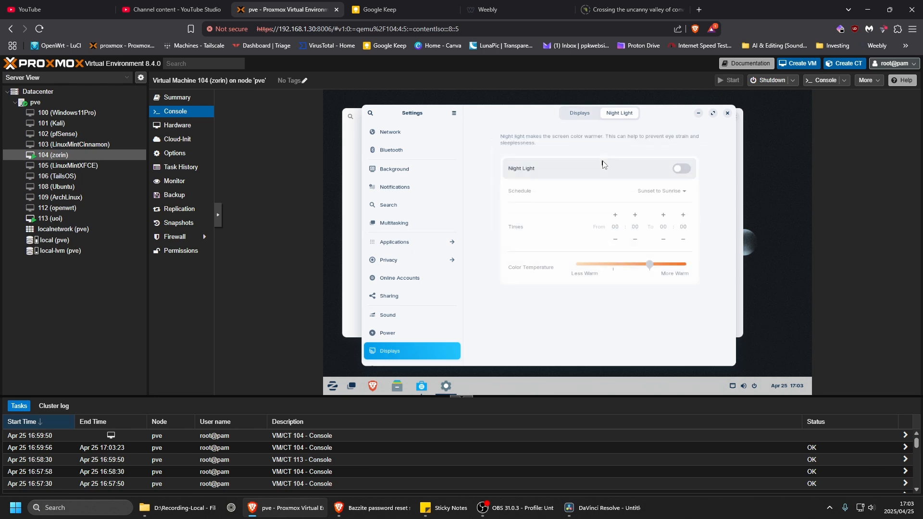
click(687, 172)
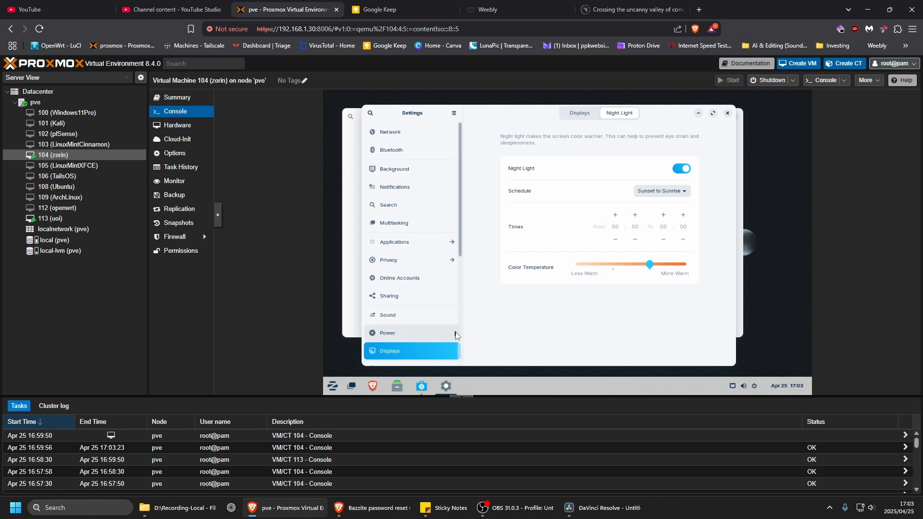
Look through the Background, Network and Applications settings, ending with the Brave Web Browser entry.
click(402, 171)
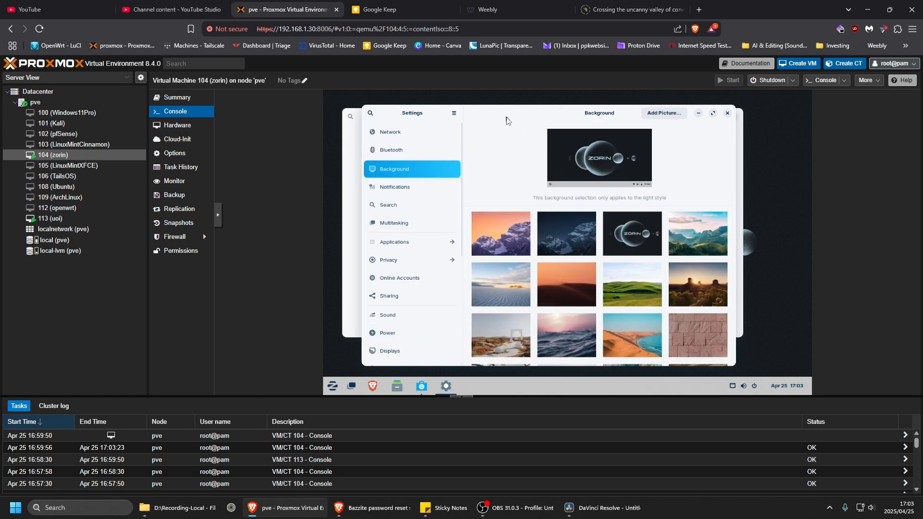
drag(506, 120, 511, 119)
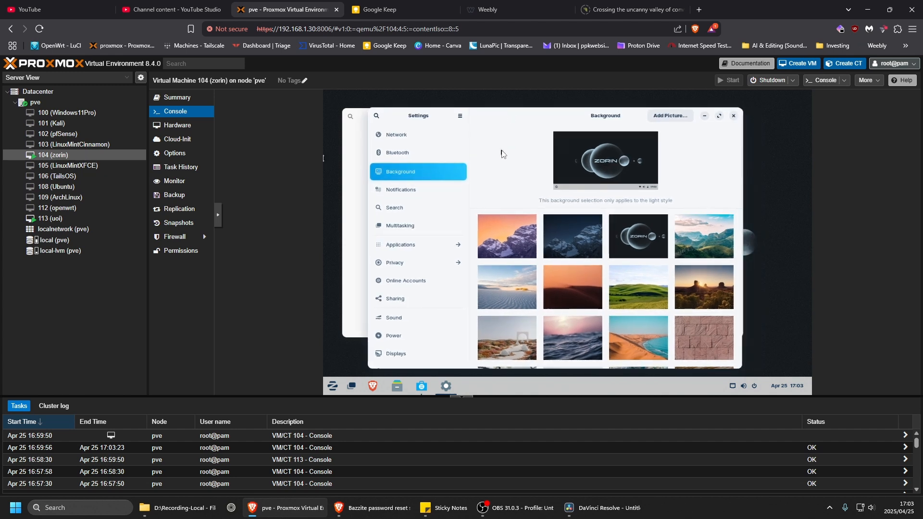
click(405, 136)
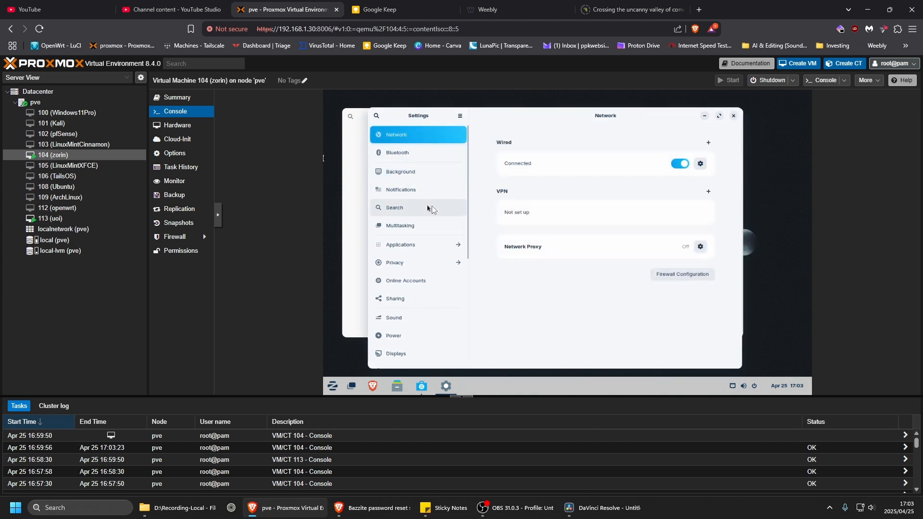
click(425, 246)
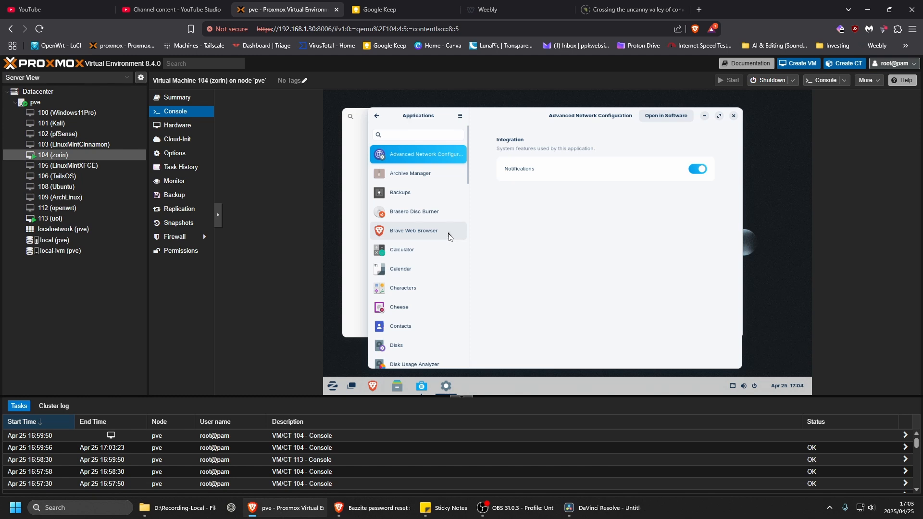
click(420, 233)
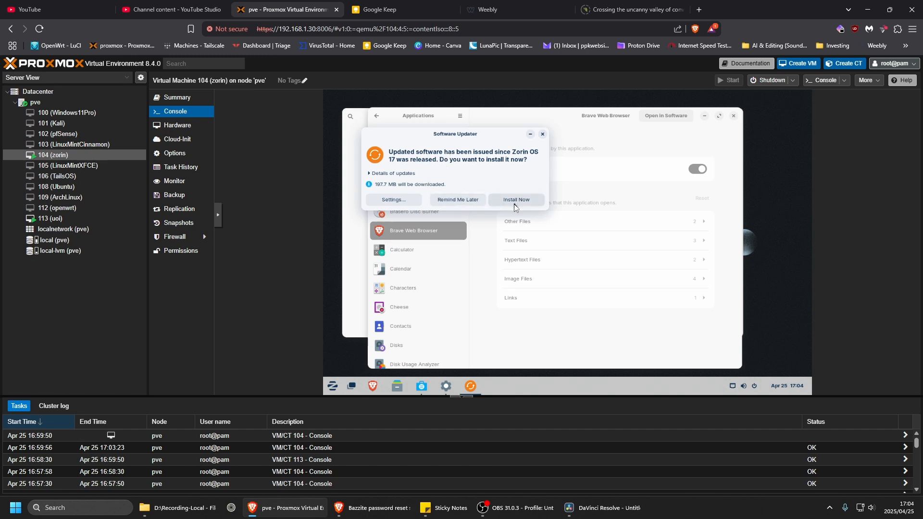
View the update settings of the Software Updater and close them.
click(393, 201)
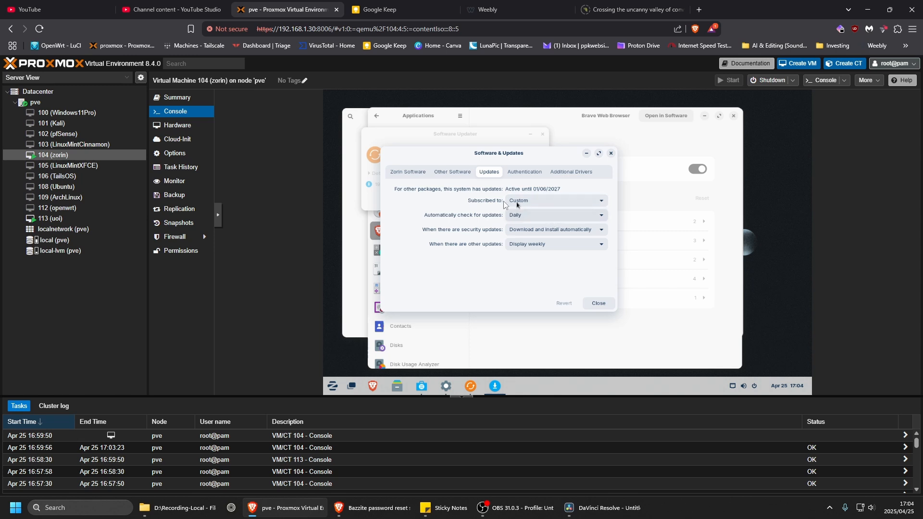
click(611, 153)
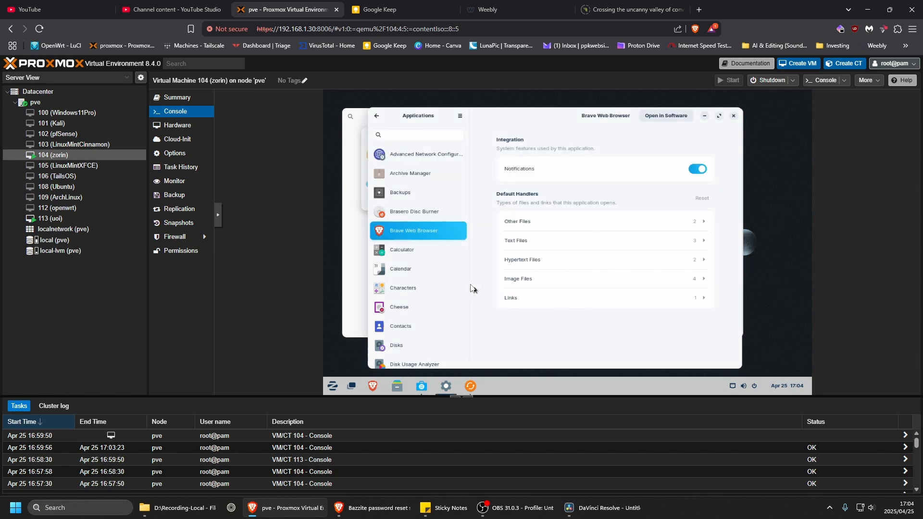
View the Zorin Appearance entry in the Applications settings and look over the Zorin menu.
scroll(437, 331, down, 3)
scroll(436, 332, down, 20)
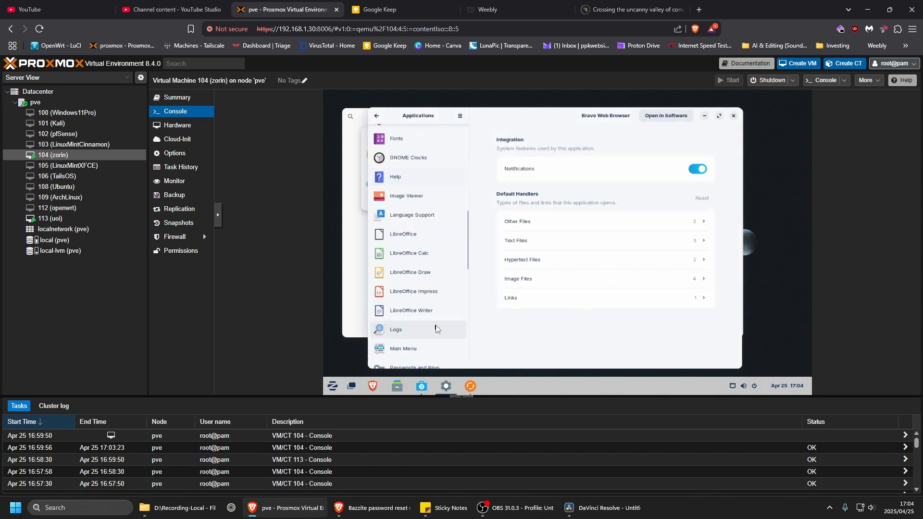
scroll(438, 330, down, 1)
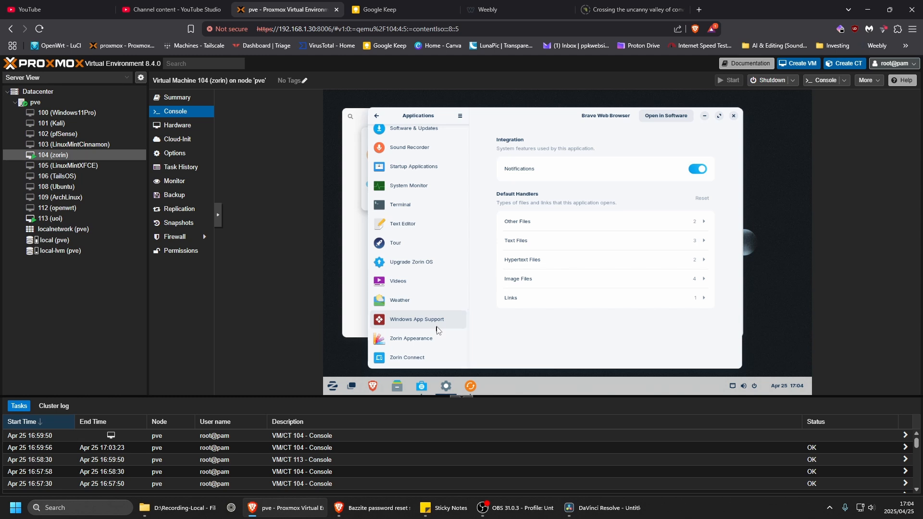
click(408, 339)
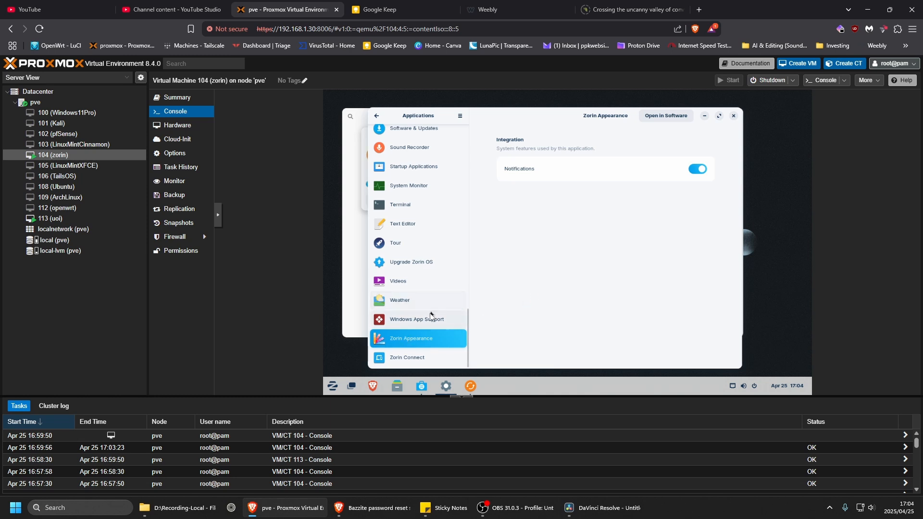
click(330, 390)
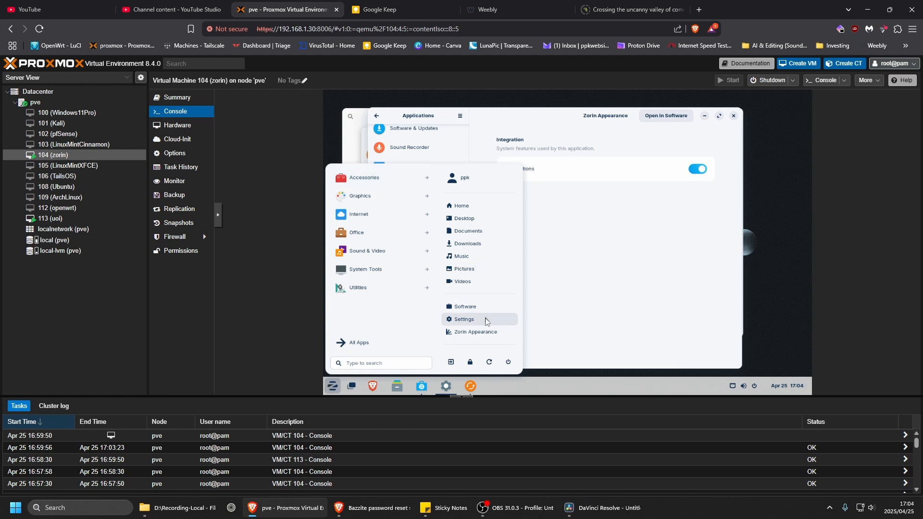
click(577, 305)
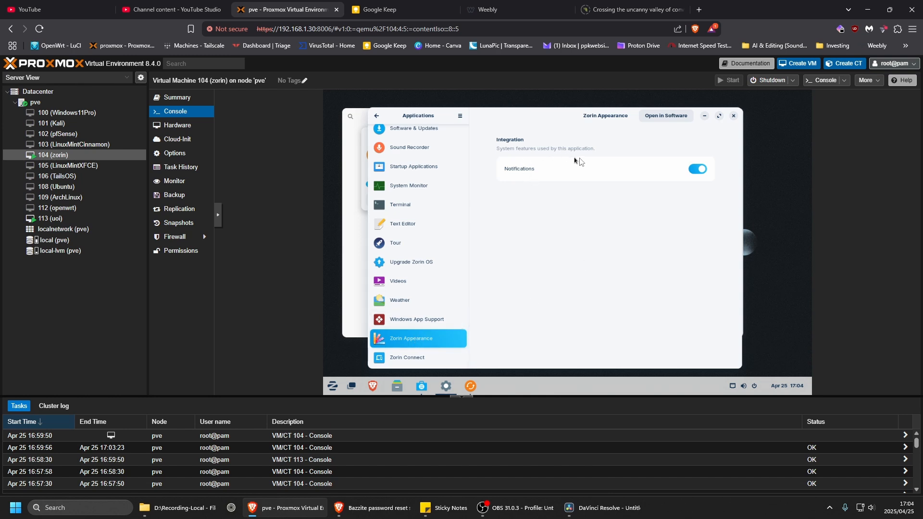
Move the Settings window aside and look through the Software store's Installed, Updates and Explore pages.
drag(544, 117, 699, 134)
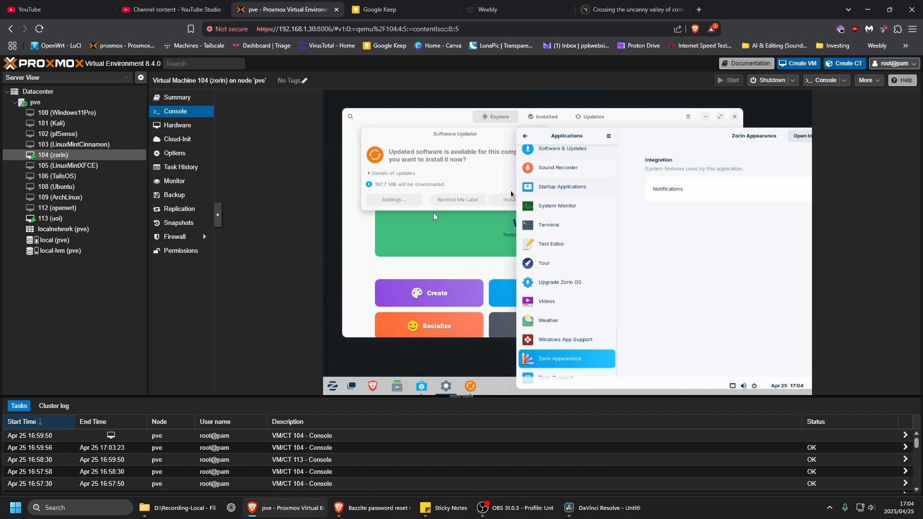
click(360, 245)
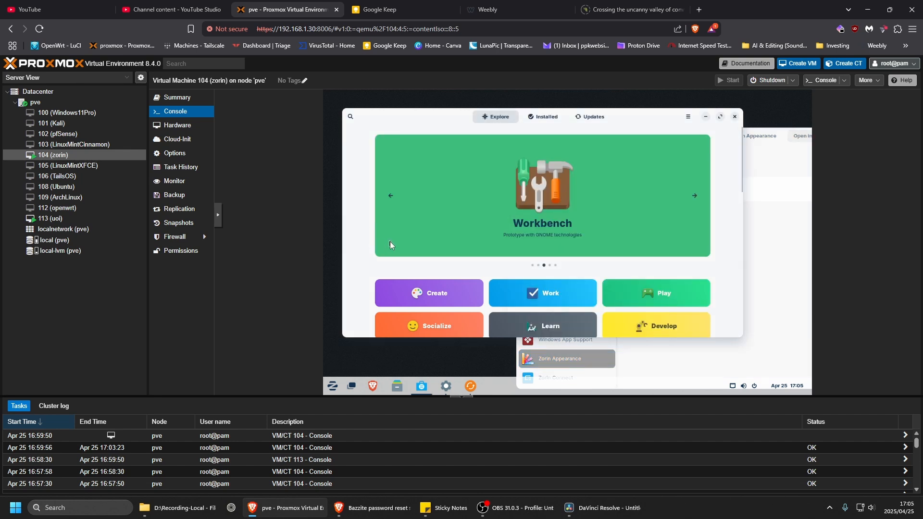
click(548, 119)
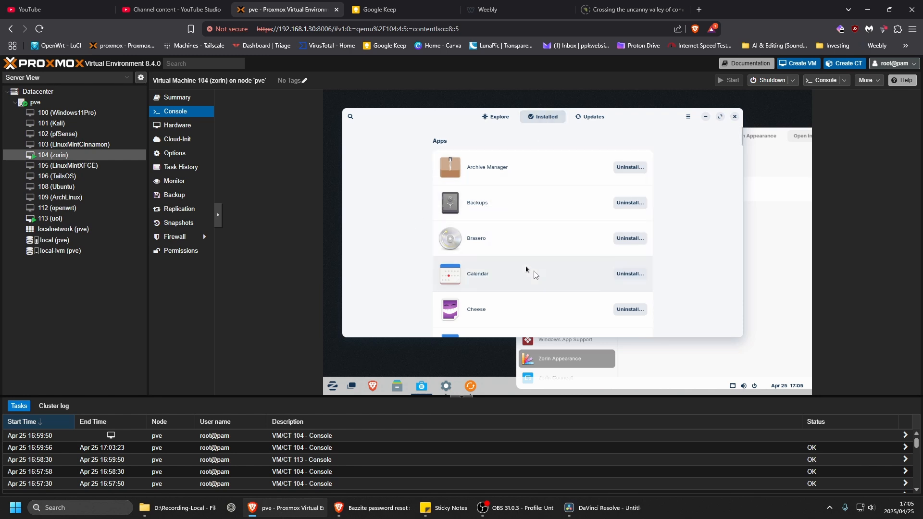
scroll(532, 273, down, 10)
scroll(531, 271, up, 8)
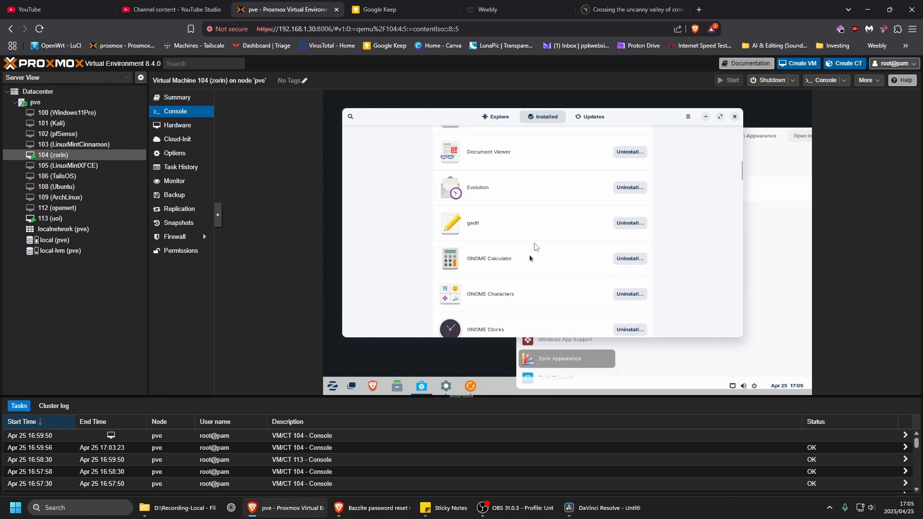
click(590, 119)
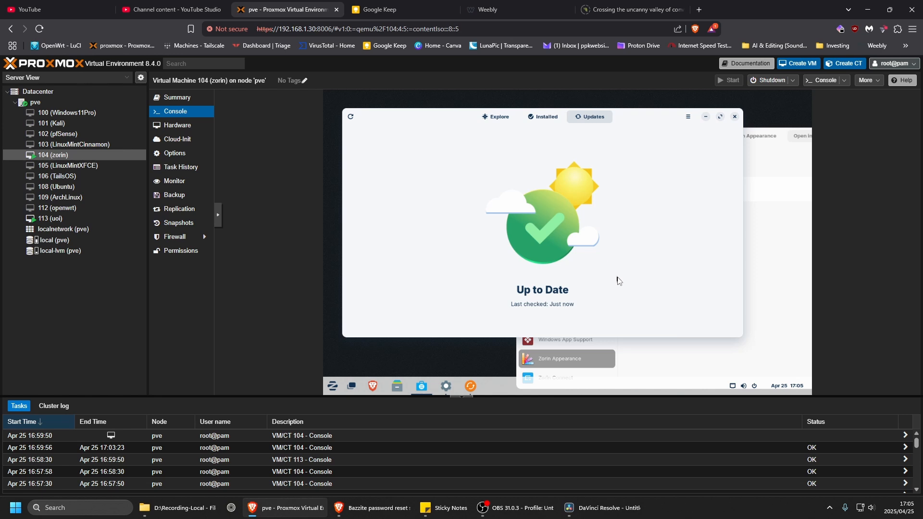
click(495, 120)
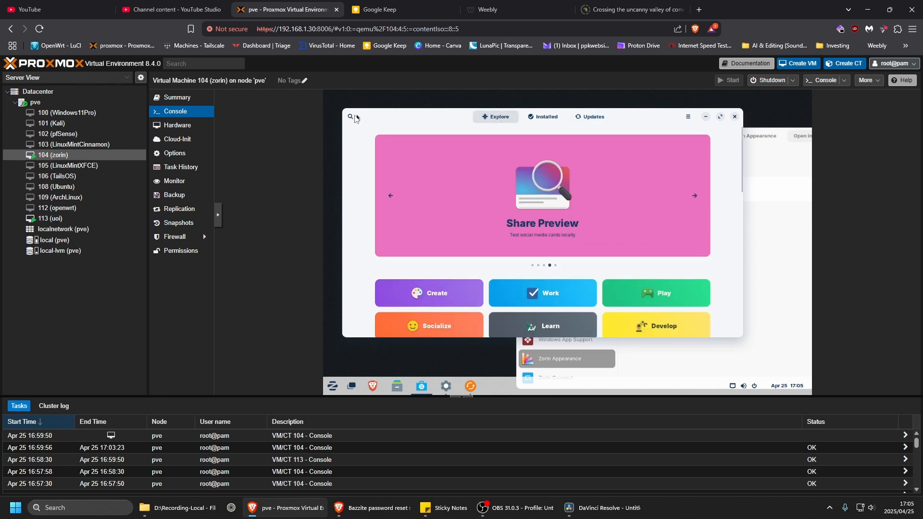
Search the Software store for "vlc", view the VLC app page, and close the store.
click(351, 120)
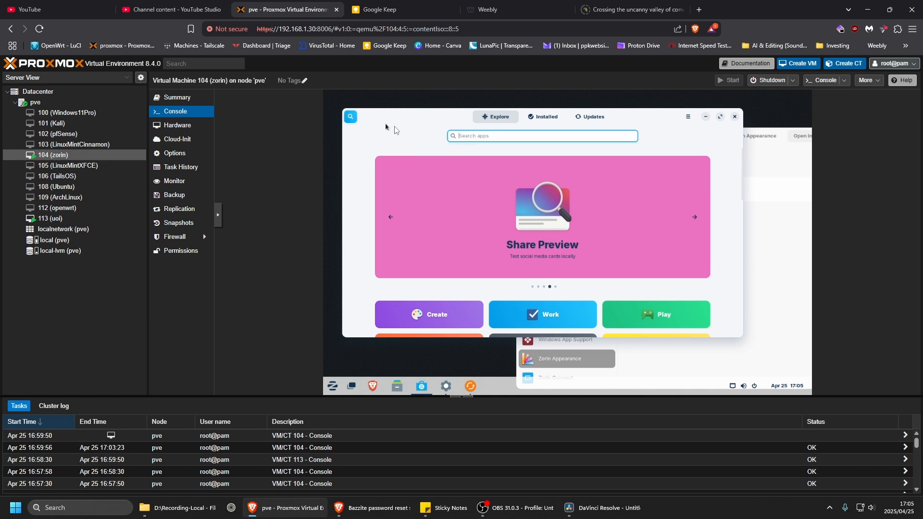
text(vlc)
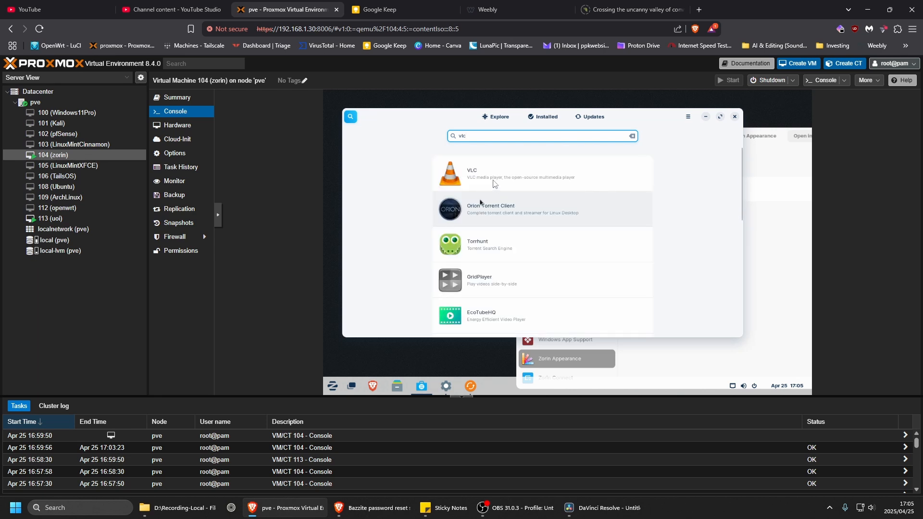
click(474, 221)
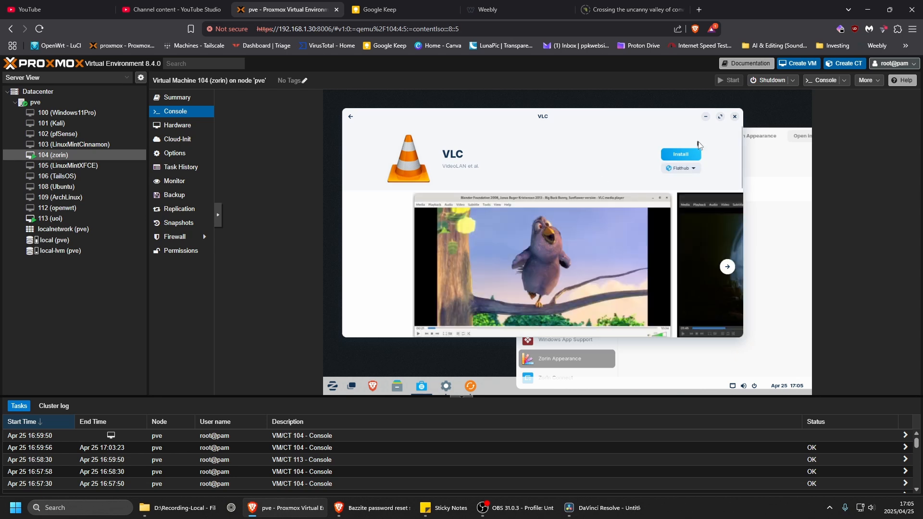
drag(575, 117, 585, 135)
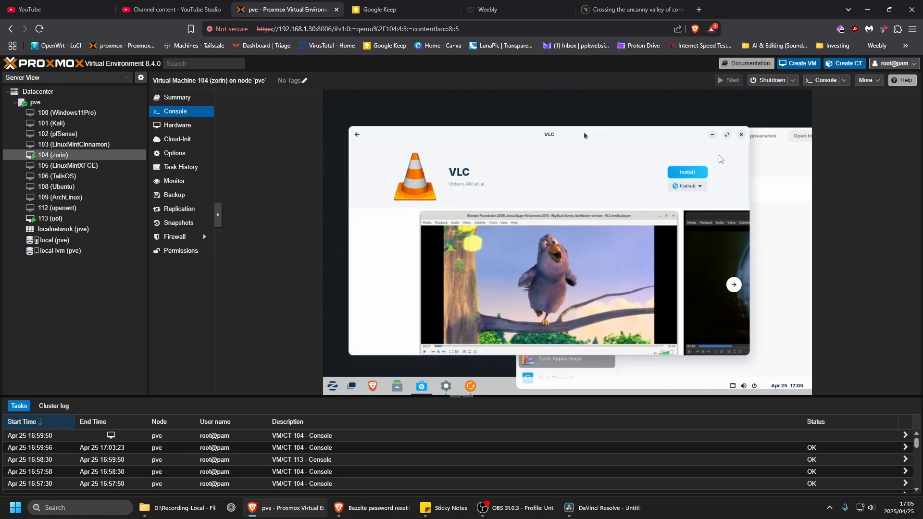
click(741, 135)
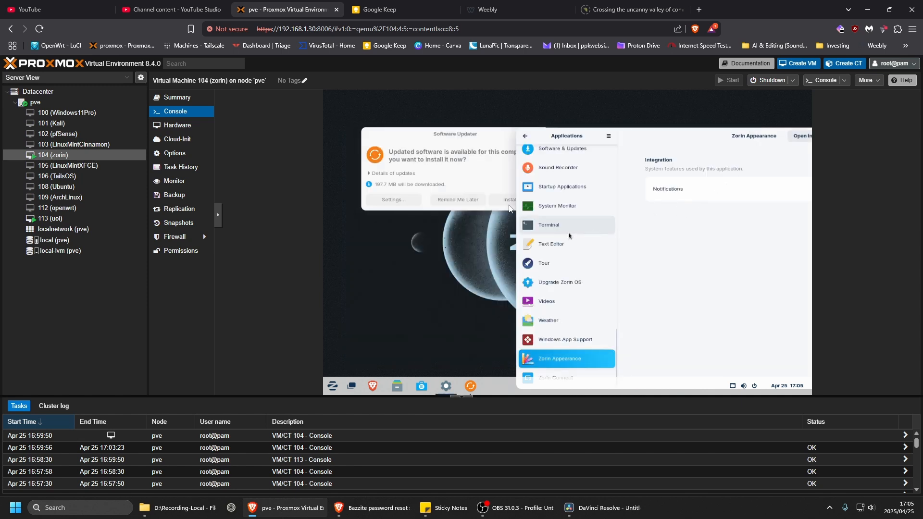
Close the Software Updater without installing the updates and move the Settings window fully back into view.
click(487, 185)
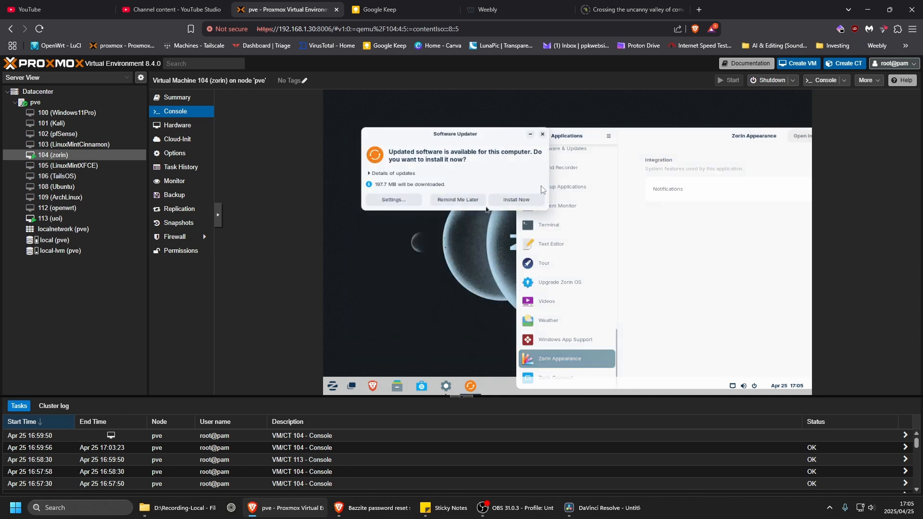
click(543, 135)
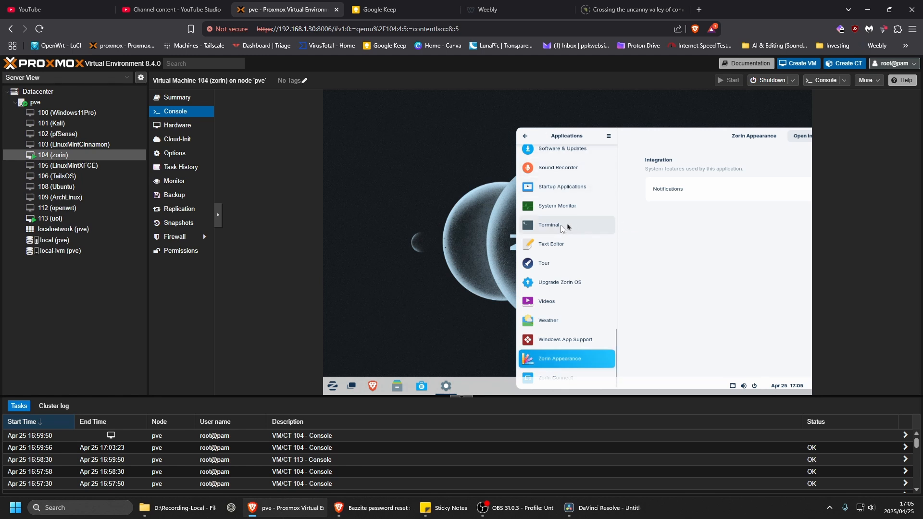
drag(710, 135, 587, 117)
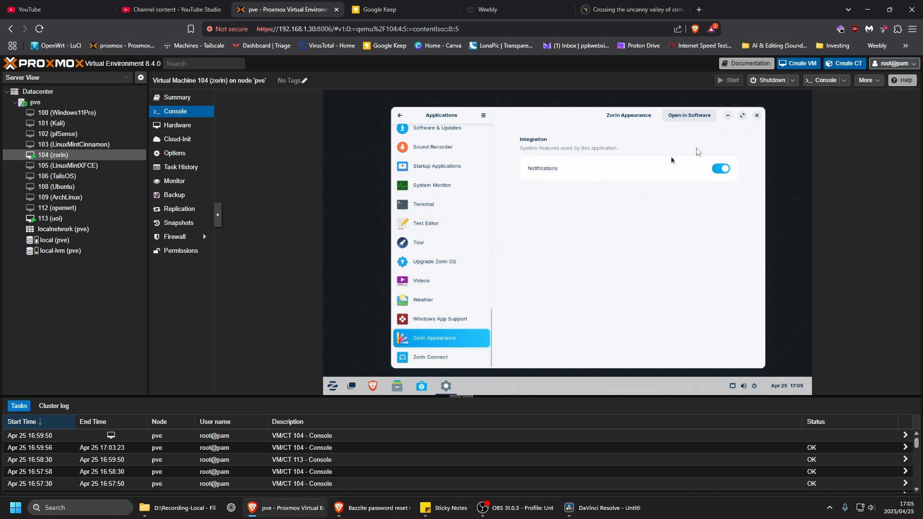
View the taskbar's context options and dismiss them.
right_click(514, 385)
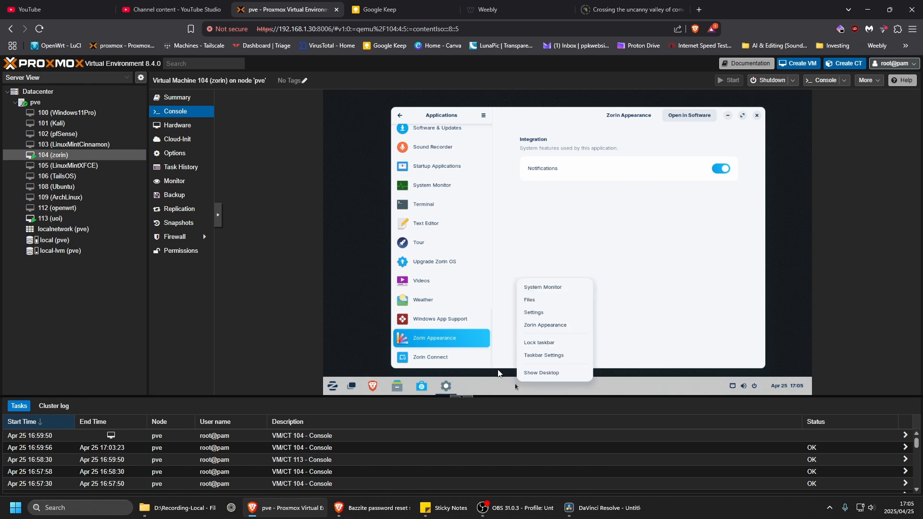
click(653, 289)
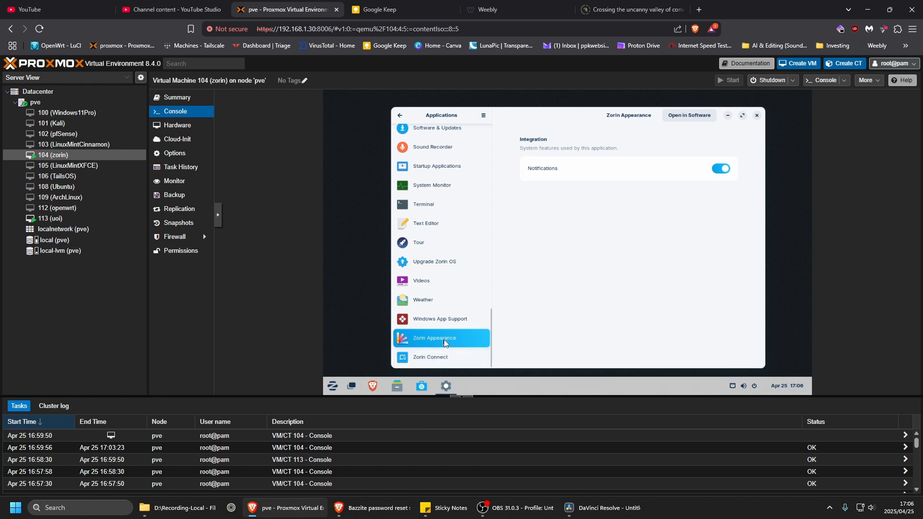
Check the Windows App Support and Zorin Appearance application settings, view Zorin Appearance in the Software store, and close the store.
click(445, 321)
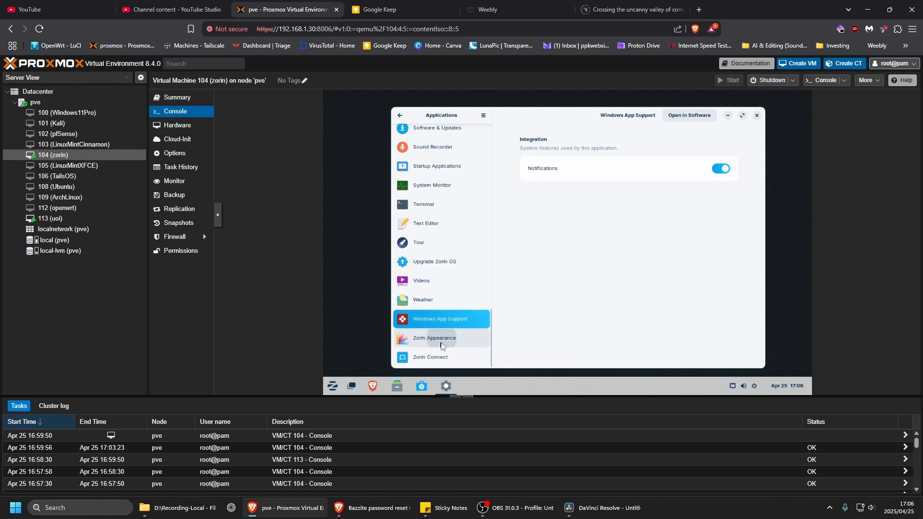
click(439, 339)
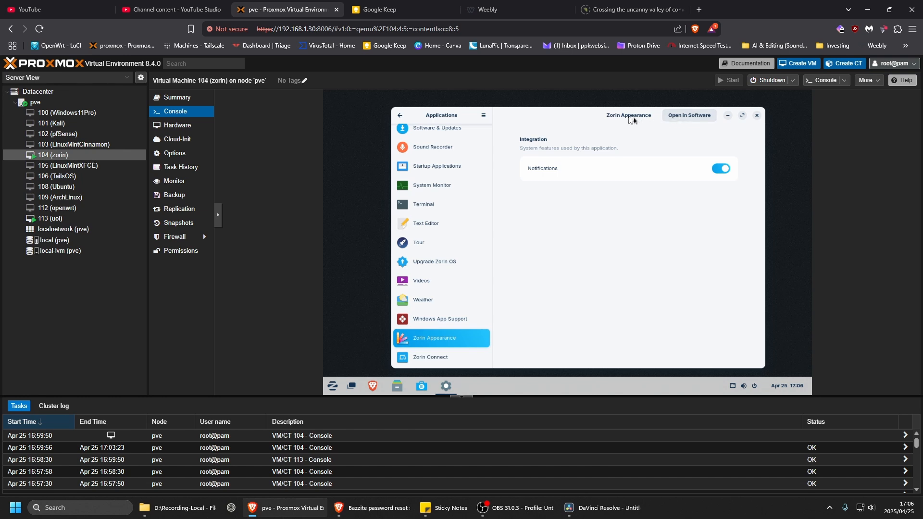
click(688, 117)
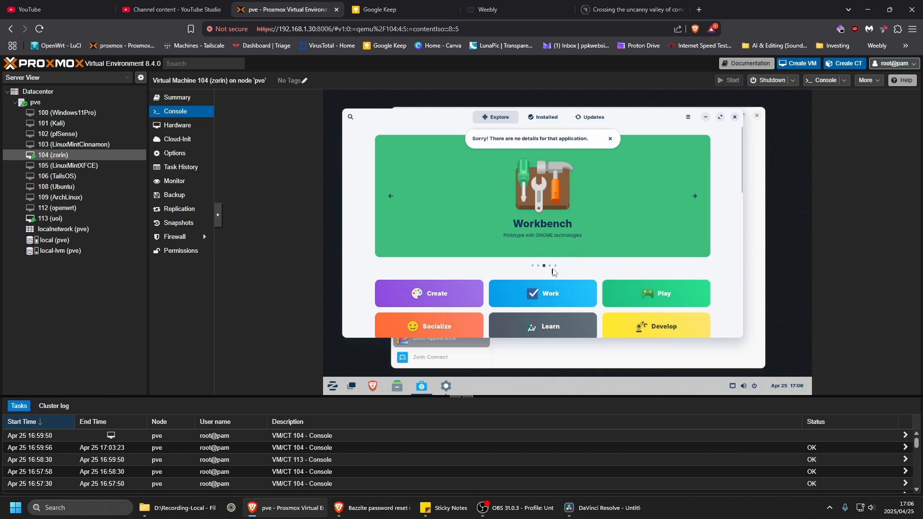
click(735, 116)
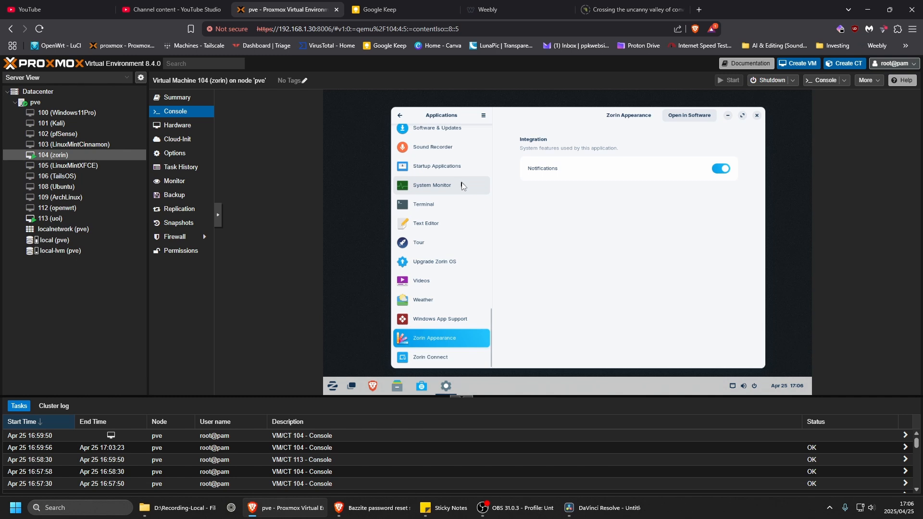
Call up Settings from the desktop's context options, look over the Zorin menu, and close the Settings window.
right_click(351, 231)
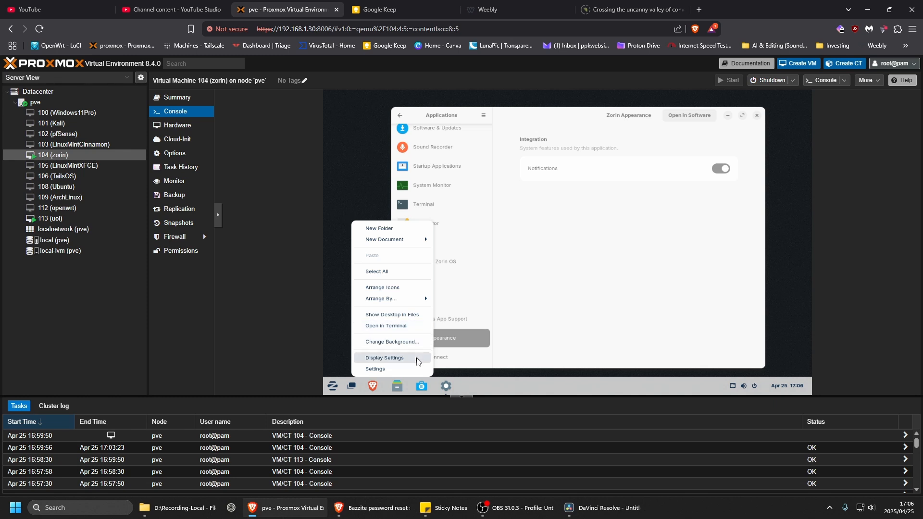
click(387, 372)
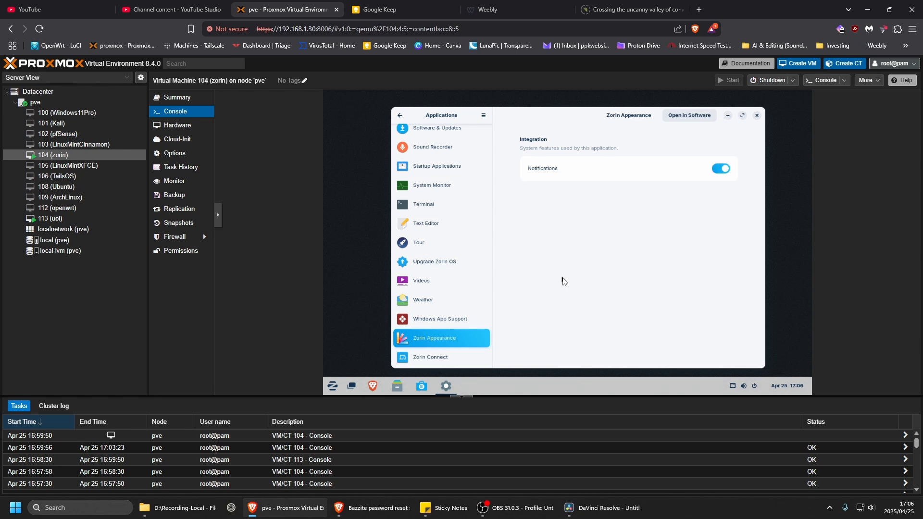
click(333, 386)
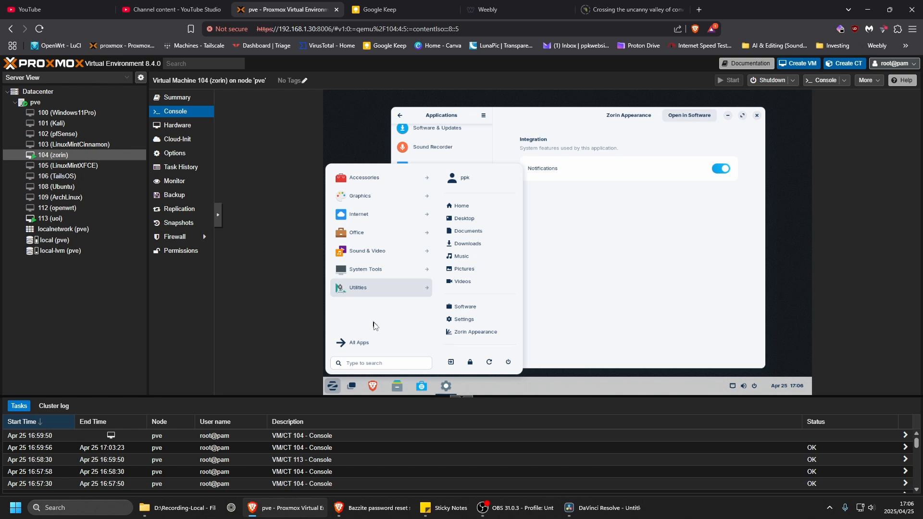
click(660, 234)
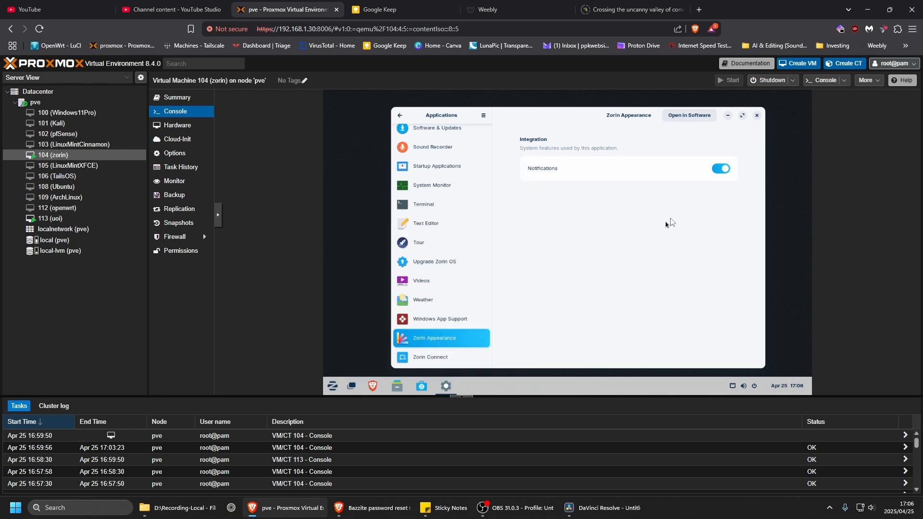
click(757, 116)
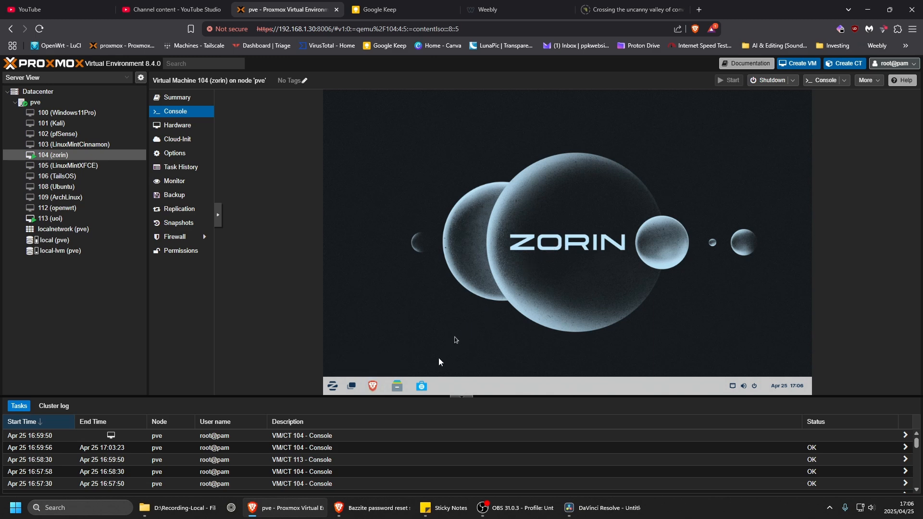
View the Software store's Explore page and the Home folder in the file manager, closing each window.
click(423, 387)
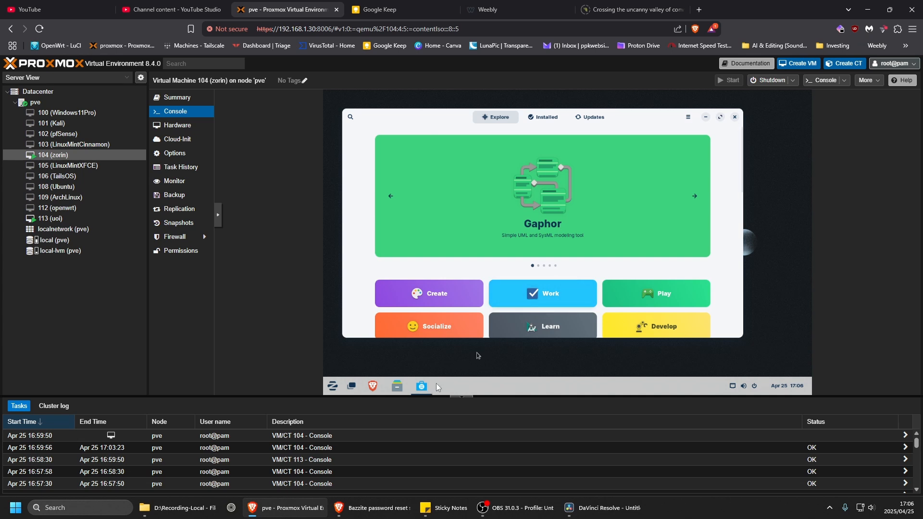
click(735, 117)
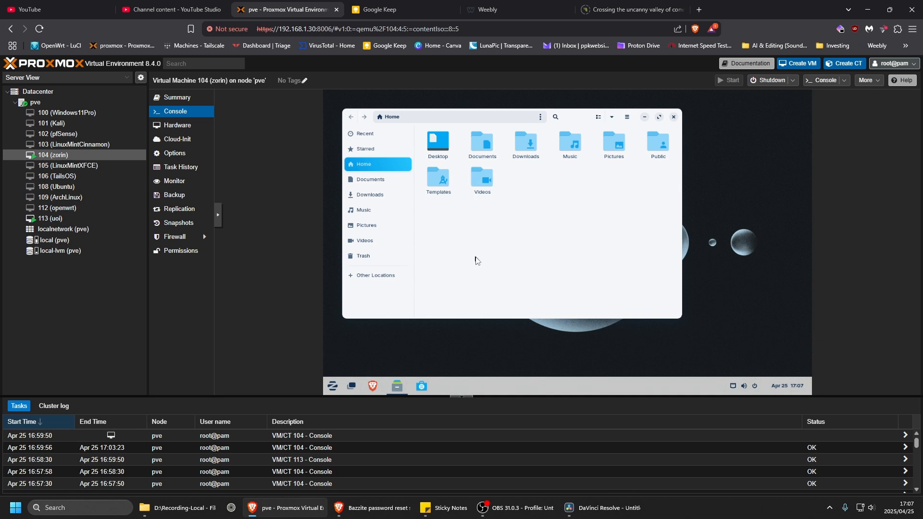
click(672, 117)
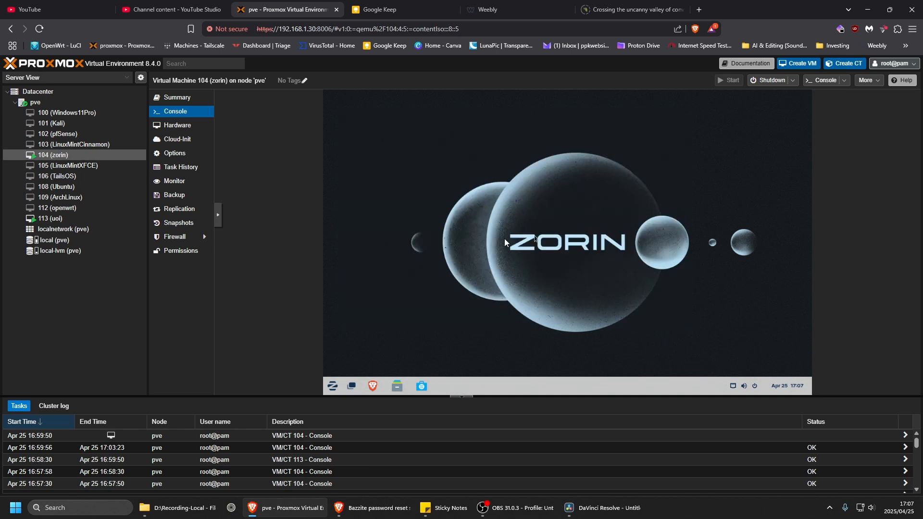
View the Zorin menu's app categories and power options on the empty desktop, and dismiss the menu.
drag(371, 127, 740, 342)
click(332, 390)
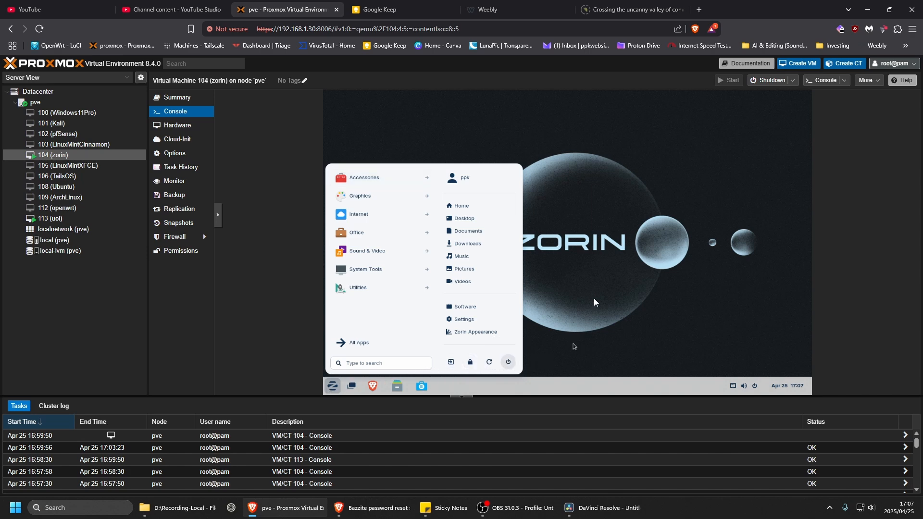
click(600, 288)
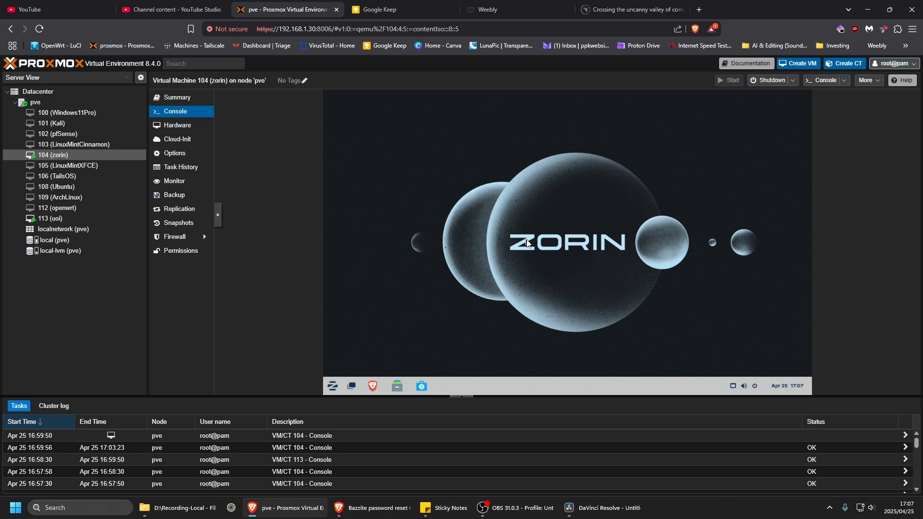
click(527, 513)
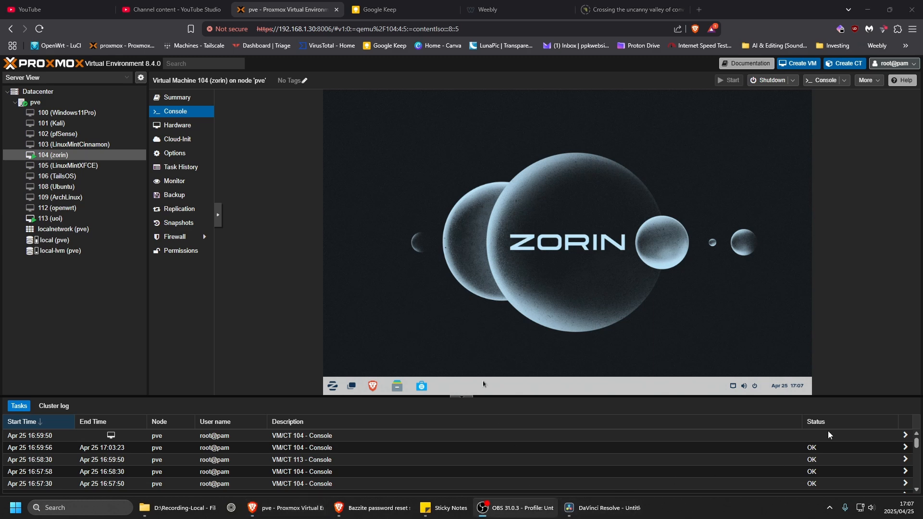